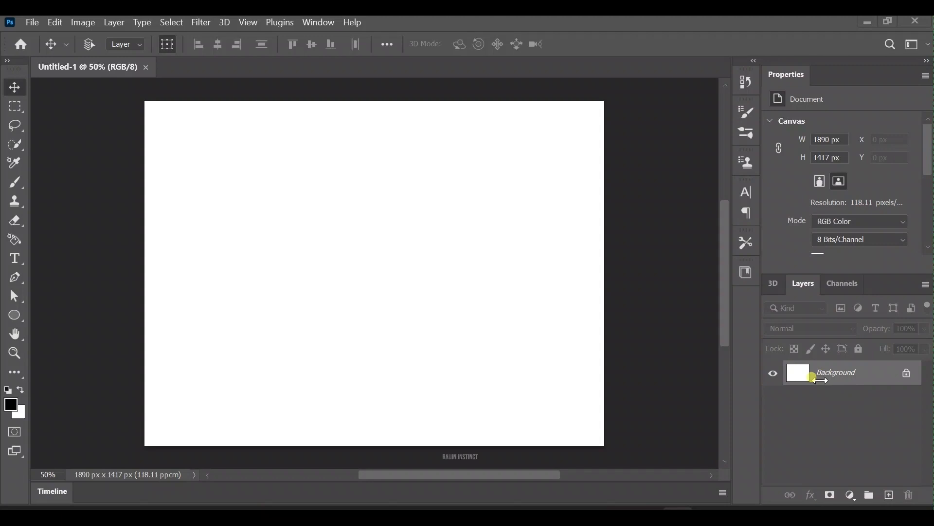
Duplicate the Background layer and delete the locked original, keeping only the copy
key("ctrl+j")
left_click(831, 397)
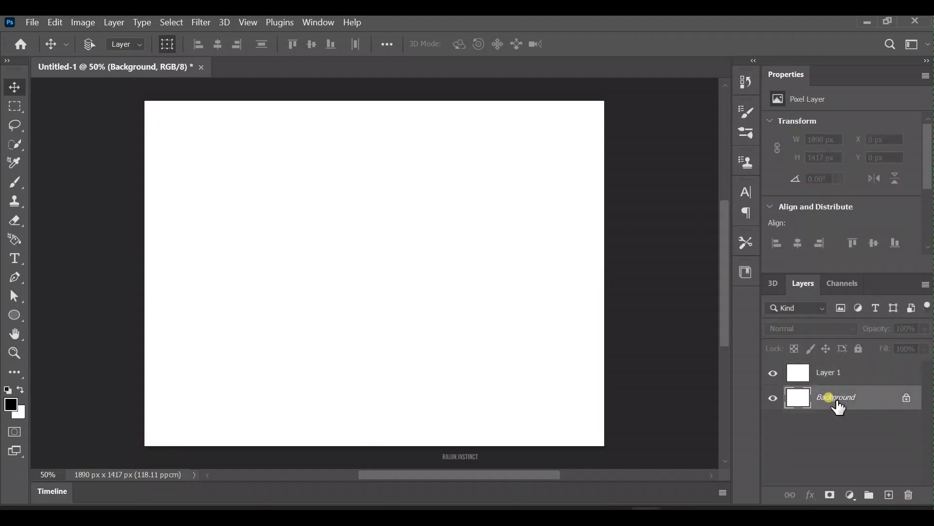
key("Delete")
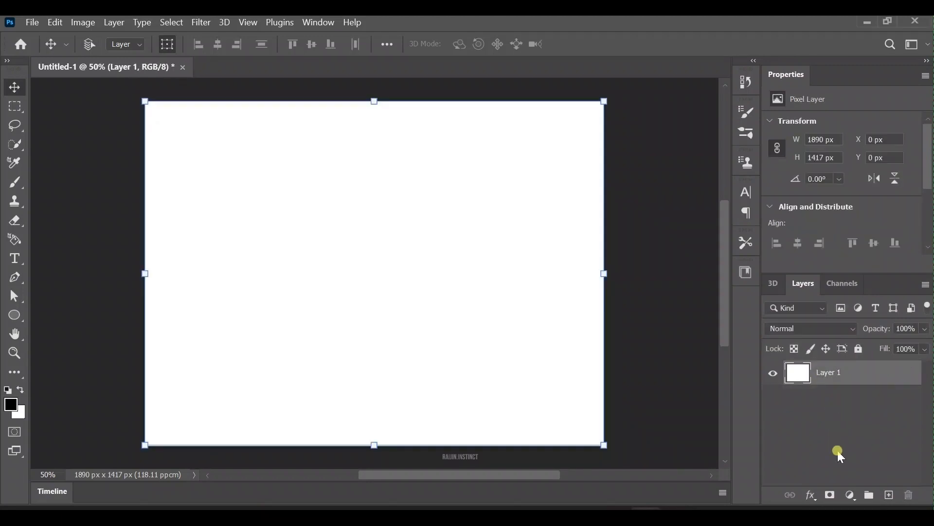
Add a black Solid Color fill layer above the white layer
left_click(854, 495)
left_click(833, 235)
left_click(755, 243)
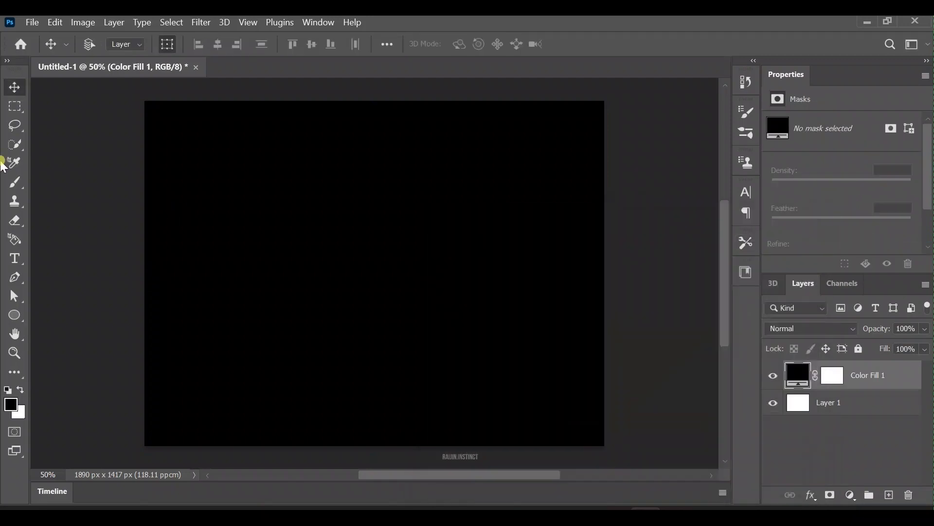
Bring the motocross-.jpg photo into the Untitled-1 composition and scale it to about 2188 × 1459 px so it covers the canvas
left_click(32, 22)
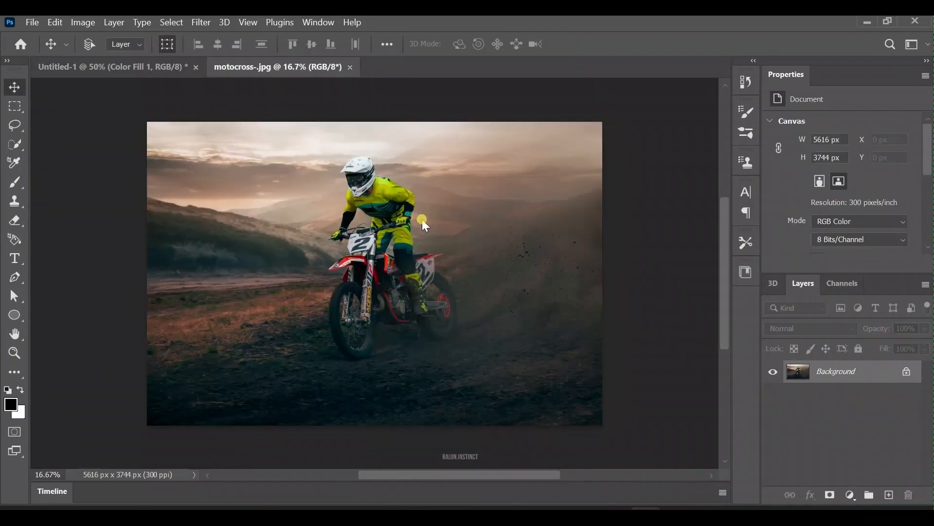
left_click_drag(438, 297, 346, 243)
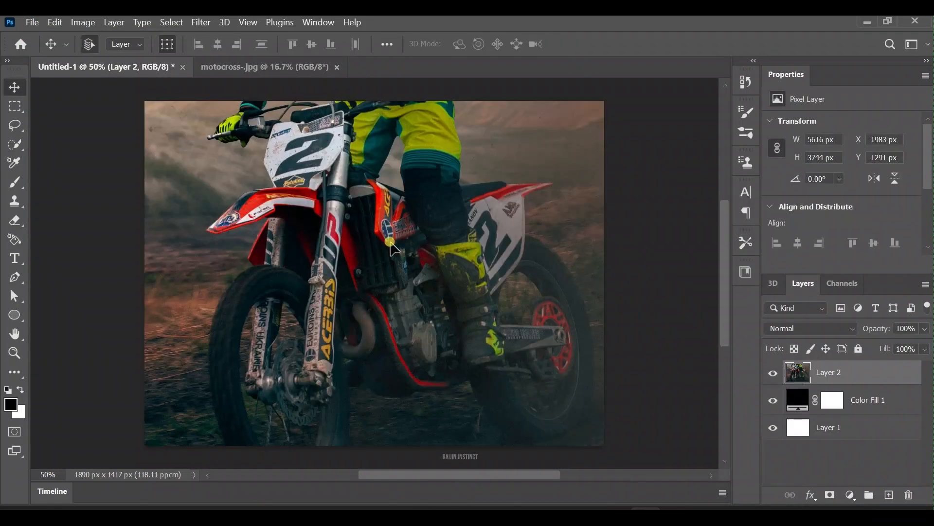
key("ctrl+minus")
key("ctrl+minus")
left_click_drag(137, 112, 298, 219)
left_click_drag(592, 414, 431, 317)
key("ctrl+plus")
key("ctrl+plus")
key("ctrl+plus")
mouse_move(370, 100)
left_mouse_down()
mouse_move(370, 92)
mouse_move(373, 101)
left_mouse_up()
left_click_drag(375, 445, 373, 455)
key("Return")
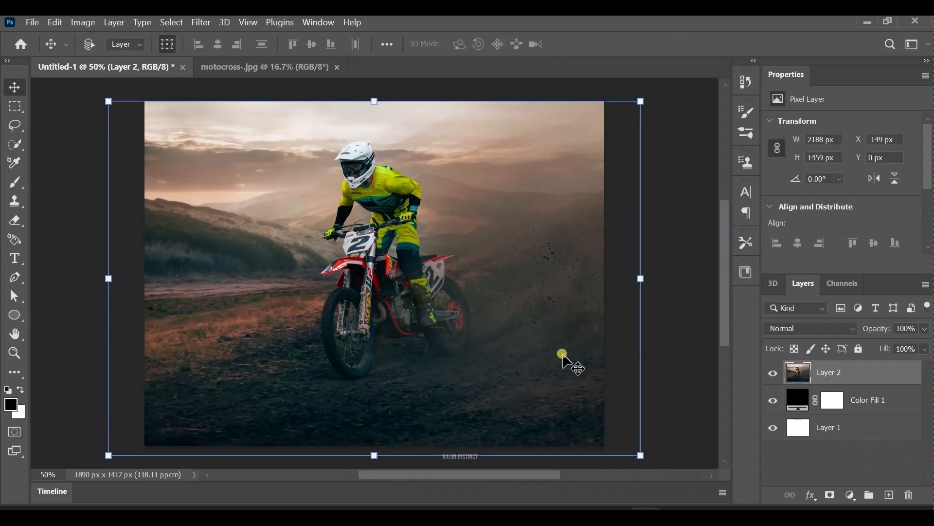
Draw a black ellipse about 1108 × 1140 px around the rider and set its blend mode to Screen
left_click(888, 495)
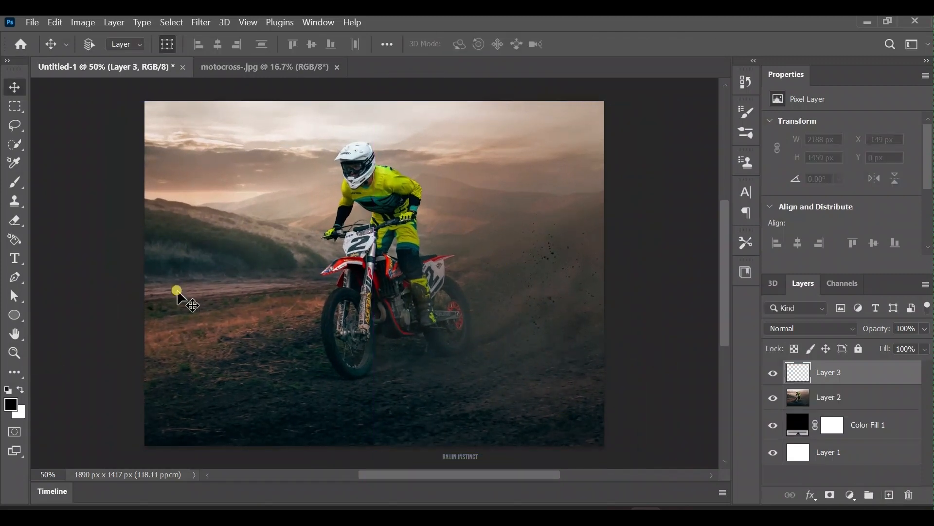
left_click(15, 316)
left_click_drag(249, 113, 519, 389)
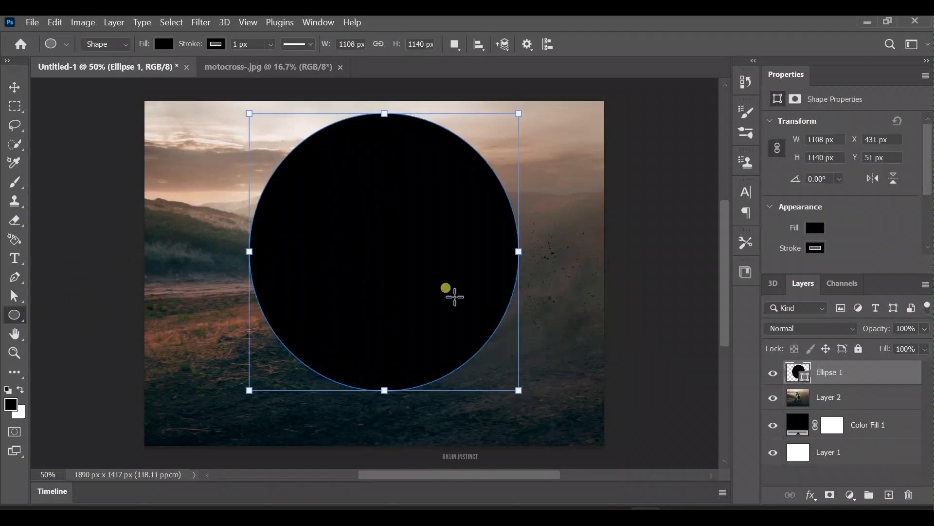
key("v")
mouse_move(471, 237)
left_mouse_down()
mouse_move(474, 263)
mouse_move(462, 252)
left_mouse_up()
left_click(811, 328)
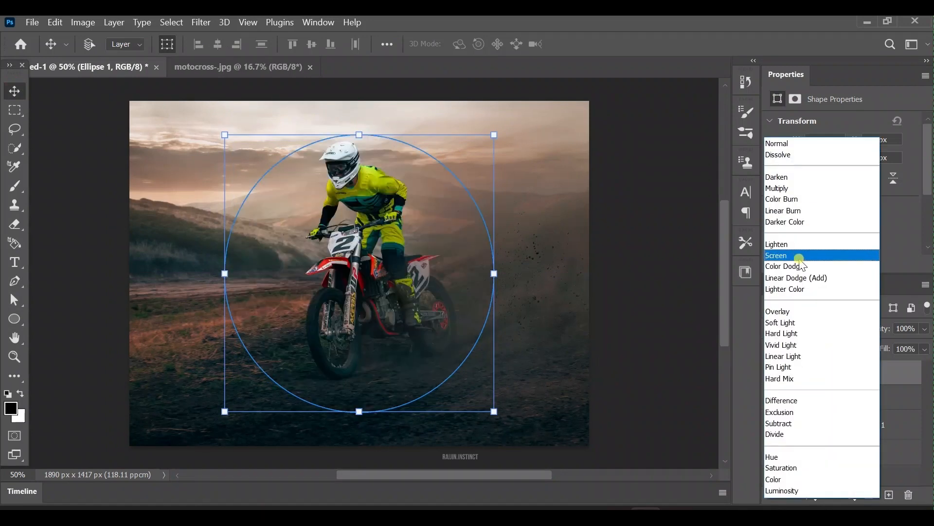
left_click(801, 260)
Add a Bevel & Emboss effect to the ellipse and set its blend mode to Color Dodge with 0% fill opacity
left_click(812, 495)
left_click(787, 375)
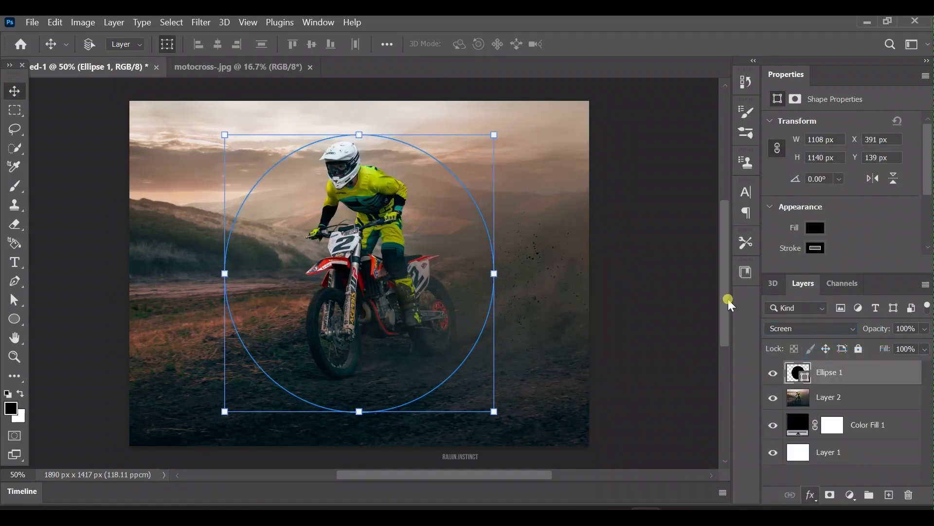
left_click(665, 167)
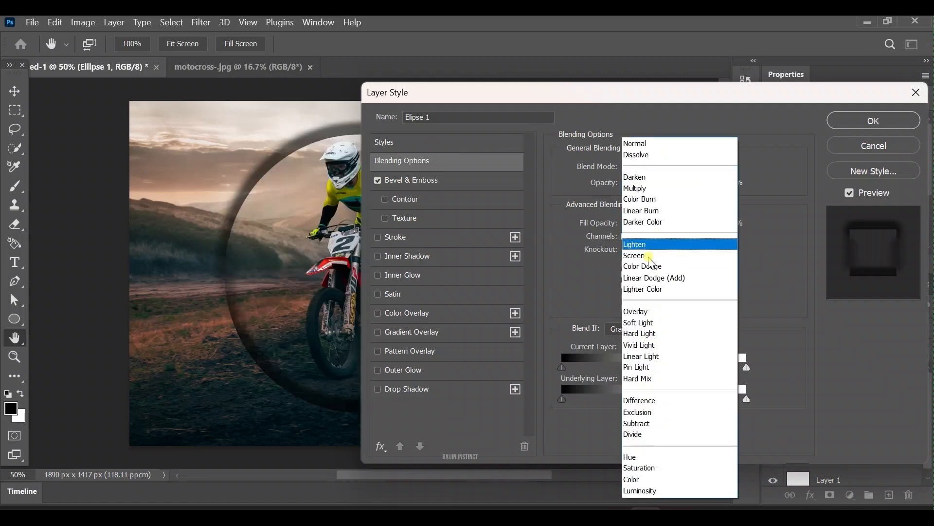
left_click(646, 262)
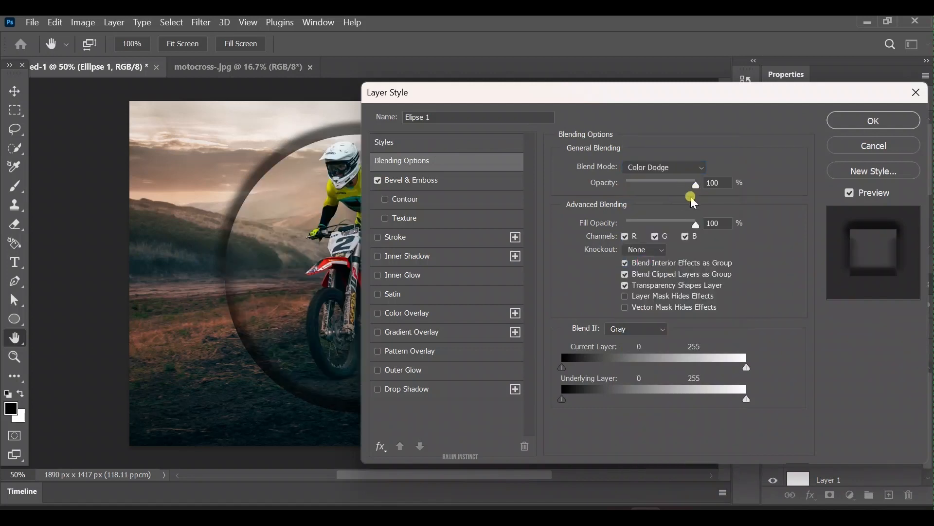
left_click_drag(667, 224, 615, 227)
Add a gradient stroke to the ellipse using the Green_15 preset and apply the layer style
left_click(389, 237)
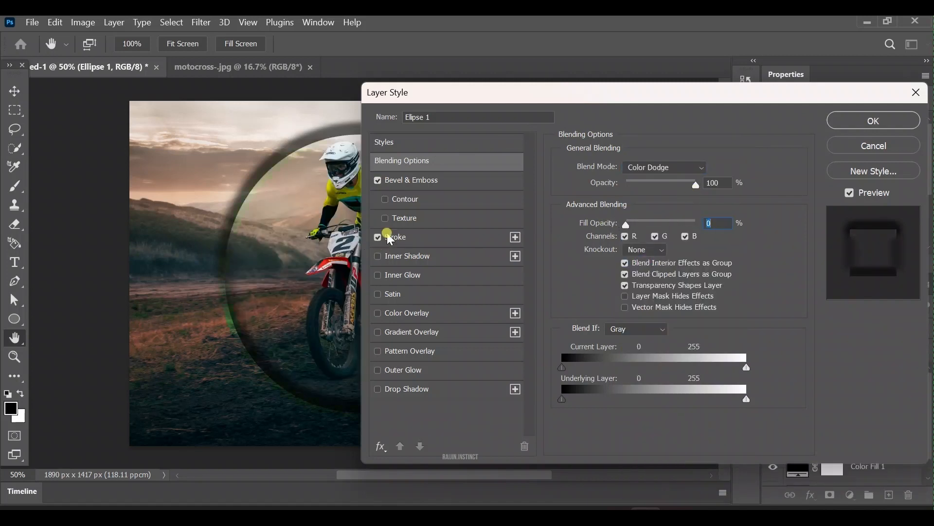
left_click(403, 237)
left_click(625, 273)
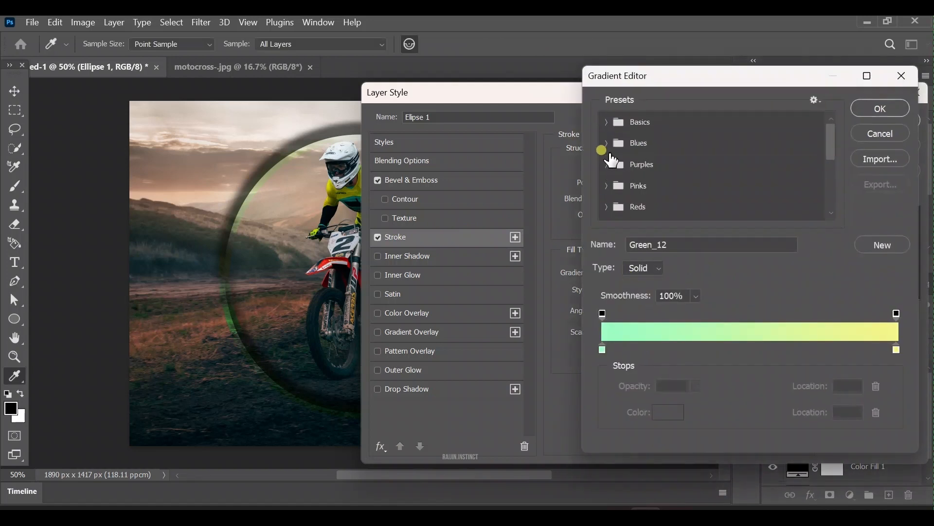
scroll(615, 194, "down", 3)
left_click(606, 177)
left_click(743, 177)
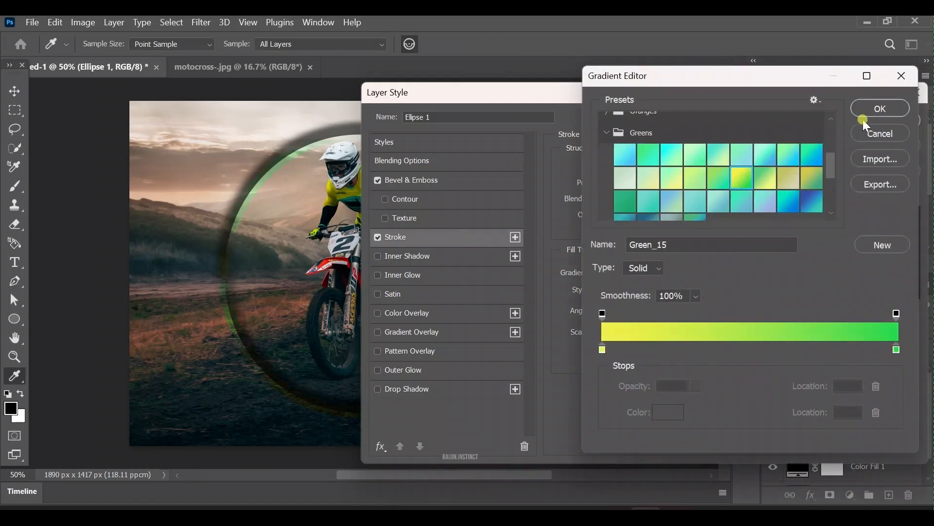
left_click(867, 119)
left_click(871, 118)
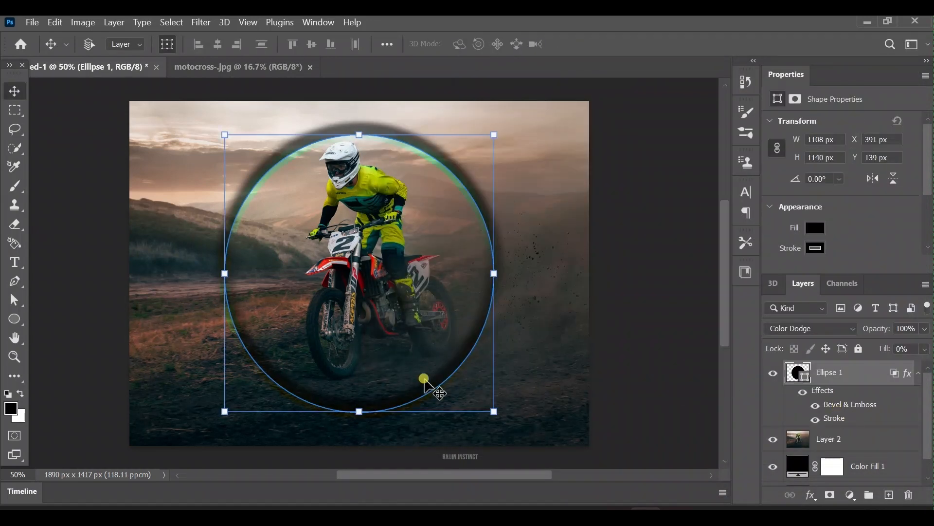
Enlarge the motocross photo on Layer 2 to about 105.39% so the rider fills the circle
left_click(584, 400)
left_click_drag(624, 454, 655, 471)
left_click_drag(600, 391, 586, 389)
left_click_drag(359, 87, 593, 306)
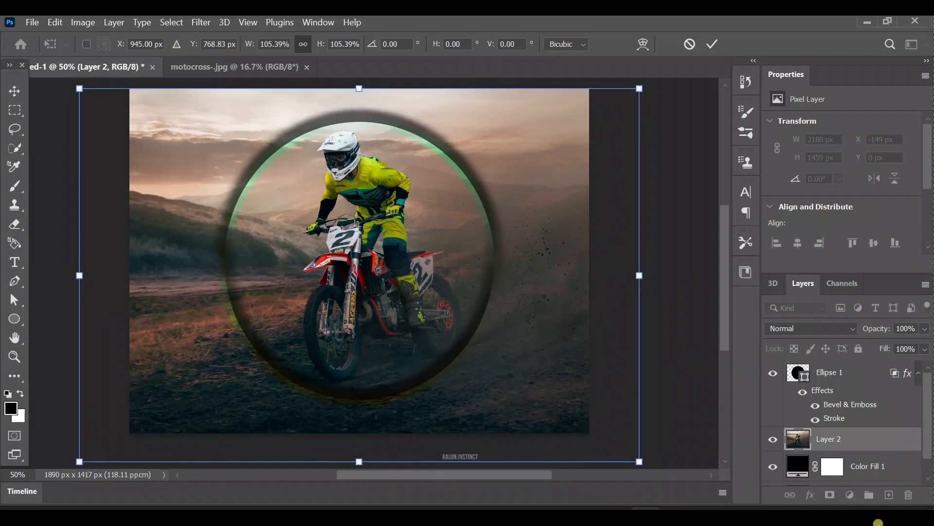
key("Return")
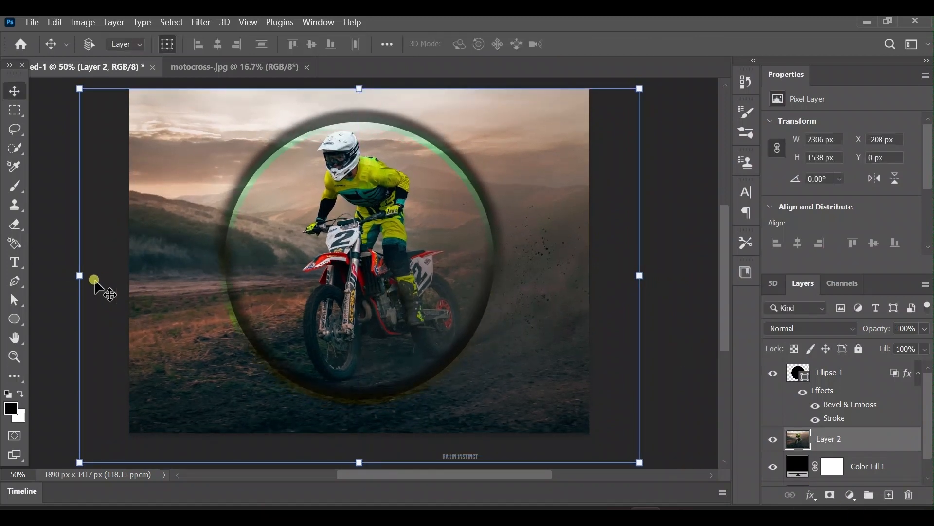
Set up the Eraser with a 600 px brush and 80% opacity
key("e")
left_click_drag(276, 45, 283, 67)
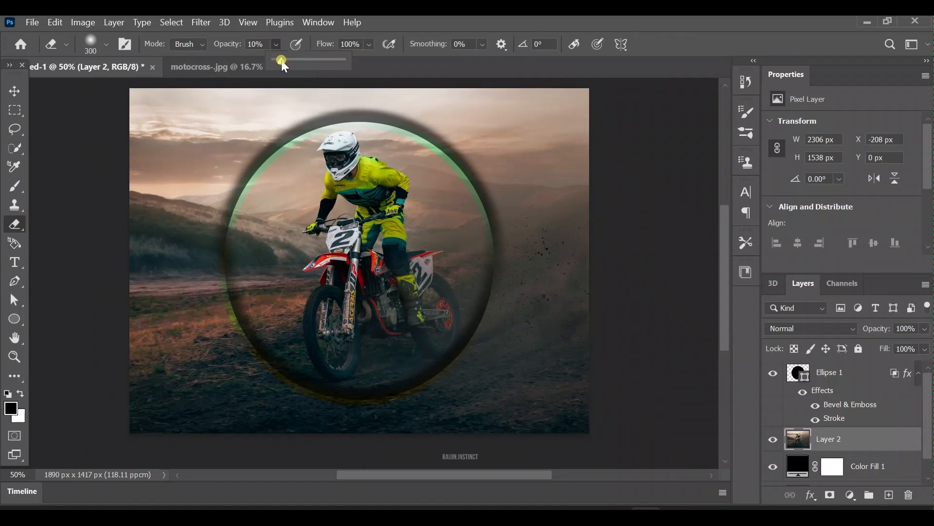
key("bracketright")
key("bracketright")
key("bracketright")
left_click(274, 45)
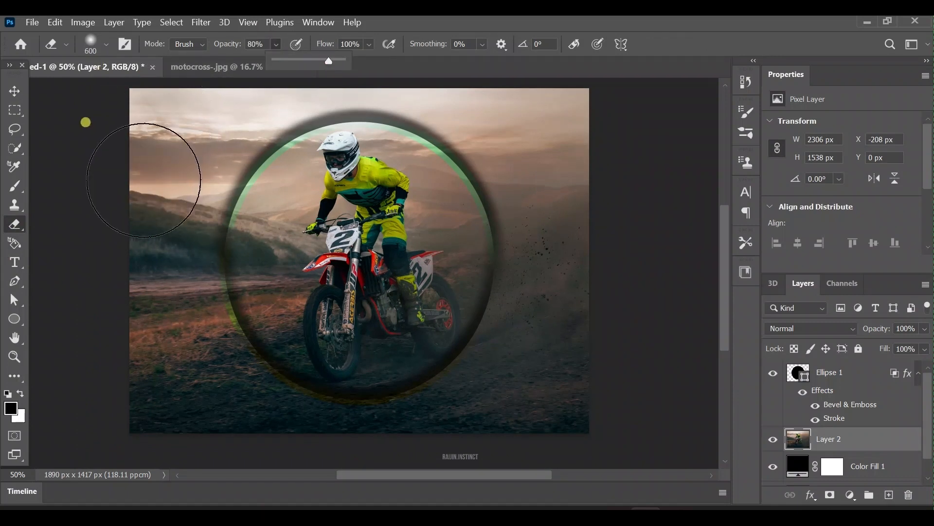
left_click(235, 145)
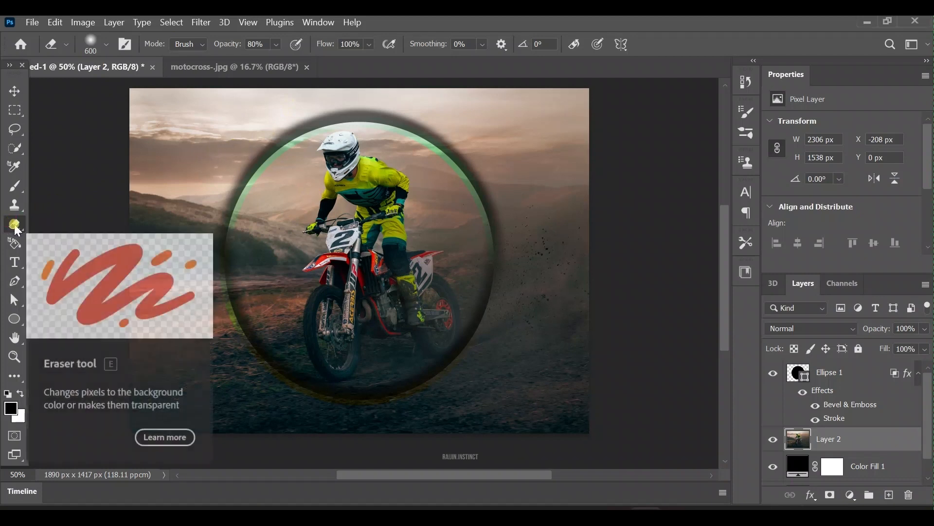
Erase the Layer 2 photo outside the circle at 93% opacity, finishing near the ring with a 300 px brush
mouse_move(184, 152)
left_mouse_down()
mouse_move(83, 73)
mouse_move(152, 126)
mouse_move(210, 115)
mouse_move(170, 98)
left_mouse_up()
left_click(276, 44)
mouse_move(181, 131)
left_mouse_down()
mouse_move(140, 316)
mouse_move(221, 93)
mouse_move(311, 48)
mouse_move(560, 173)
mouse_move(584, 130)
mouse_move(549, 384)
mouse_move(338, 459)
mouse_move(215, 439)
mouse_move(170, 353)
mouse_move(210, 401)
mouse_move(172, 347)
mouse_move(177, 287)
mouse_move(203, 320)
mouse_move(206, 185)
mouse_move(344, 92)
mouse_move(499, 202)
mouse_move(529, 211)
mouse_move(504, 323)
mouse_move(435, 368)
mouse_move(541, 277)
mouse_move(409, 324)
mouse_move(470, 285)
mouse_move(540, 275)
mouse_move(523, 279)
mouse_move(448, 403)
left_mouse_up()
key("bracketleft")
key("bracketleft")
key("bracketleft")
key("ctrl+z")
mouse_move(519, 226)
left_mouse_down()
mouse_move(346, 90)
mouse_move(296, 100)
mouse_move(509, 190)
left_mouse_up()
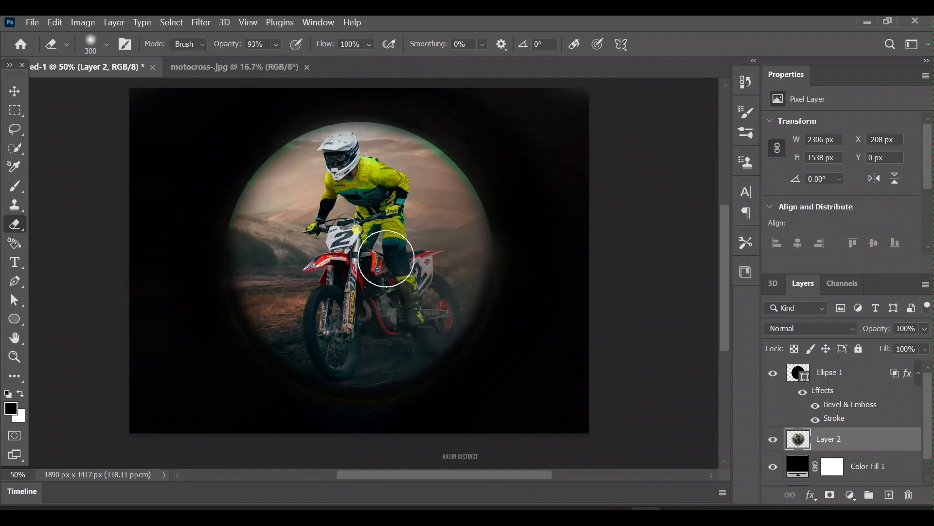
Open metal-texture.jpg and place it in the composition between the ellipse and the motocross photo, covering the canvas
left_click(22, 93)
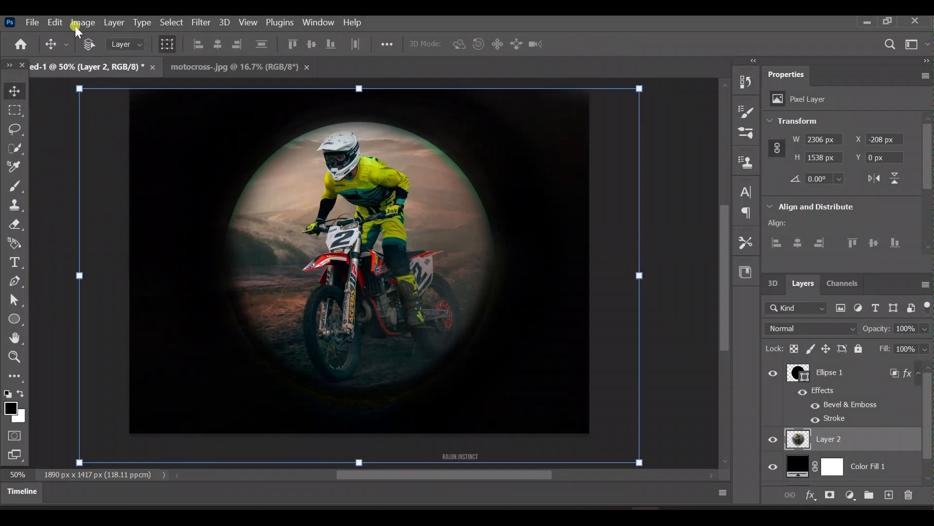
left_click(32, 22)
left_click(42, 48)
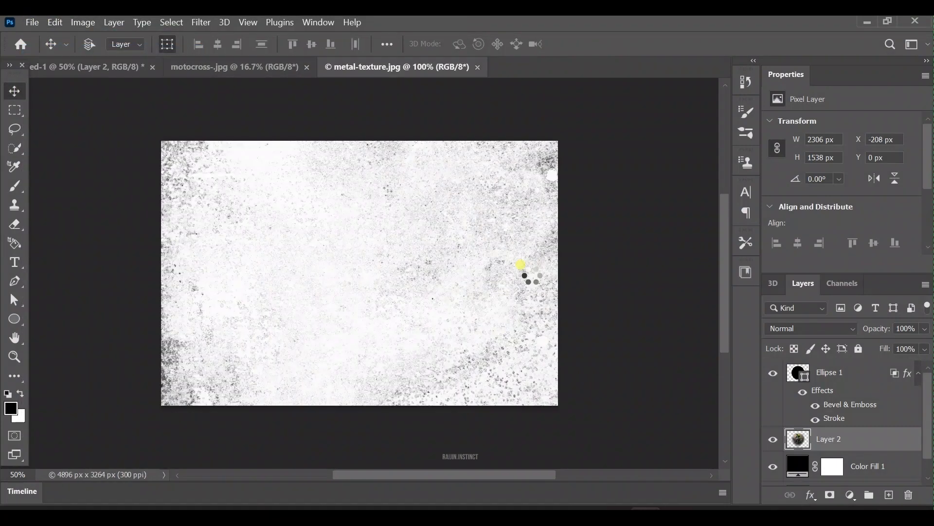
left_click_drag(408, 258, 335, 278)
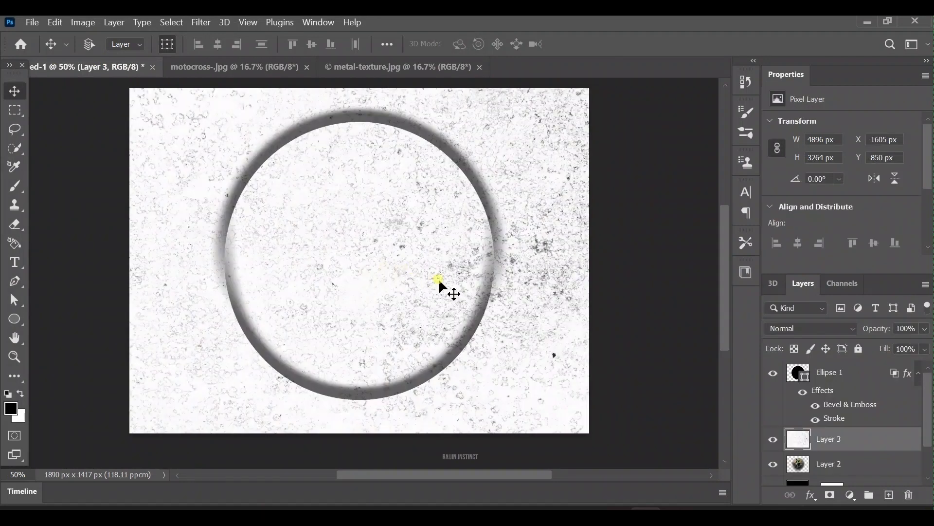
left_click_drag(894, 430, 846, 450)
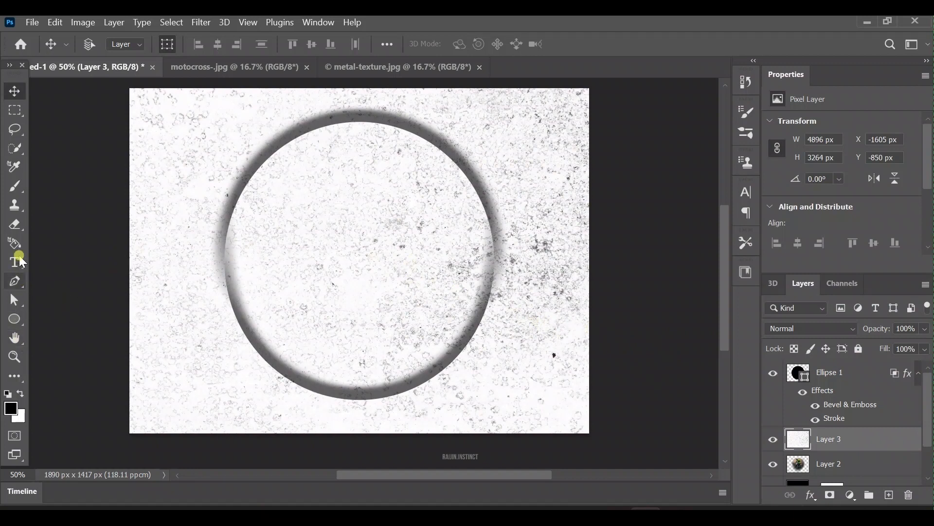
Erase the metal texture inside the circle with the Eraser at 100% opacity to uncover the rider
left_click(15, 224)
mouse_move(359, 221)
left_mouse_down()
mouse_move(309, 171)
mouse_move(413, 211)
mouse_move(426, 245)
mouse_move(313, 333)
mouse_move(351, 350)
left_mouse_up()
left_click_drag(276, 44, 359, 77)
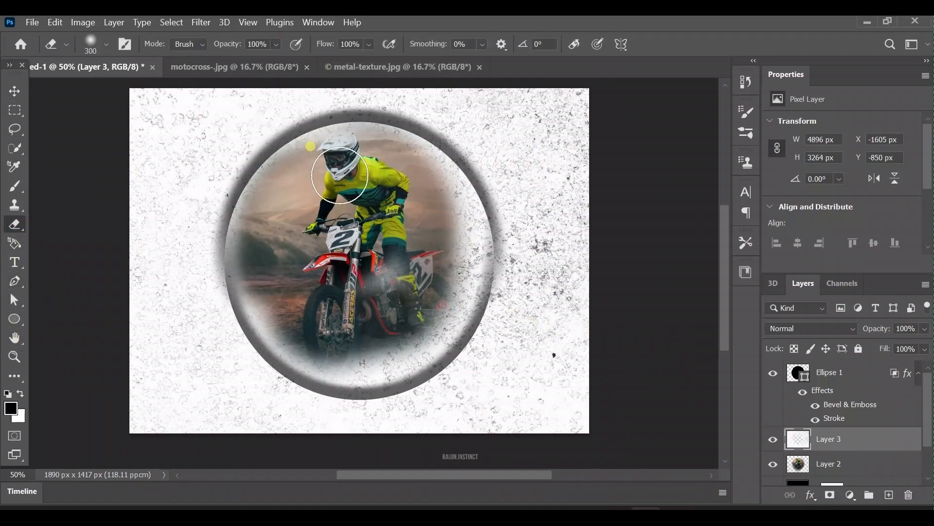
mouse_move(340, 175)
left_mouse_down()
mouse_move(372, 212)
mouse_move(433, 195)
mouse_move(457, 250)
mouse_move(420, 320)
mouse_move(309, 334)
mouse_move(373, 352)
mouse_move(442, 297)
mouse_move(279, 291)
mouse_move(294, 311)
mouse_move(300, 279)
mouse_move(343, 318)
left_mouse_up()
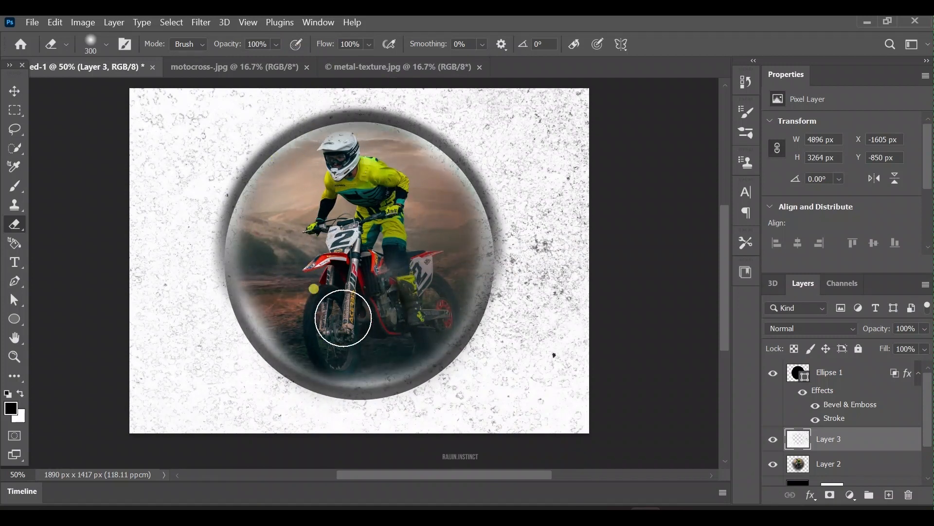
left_click(16, 92)
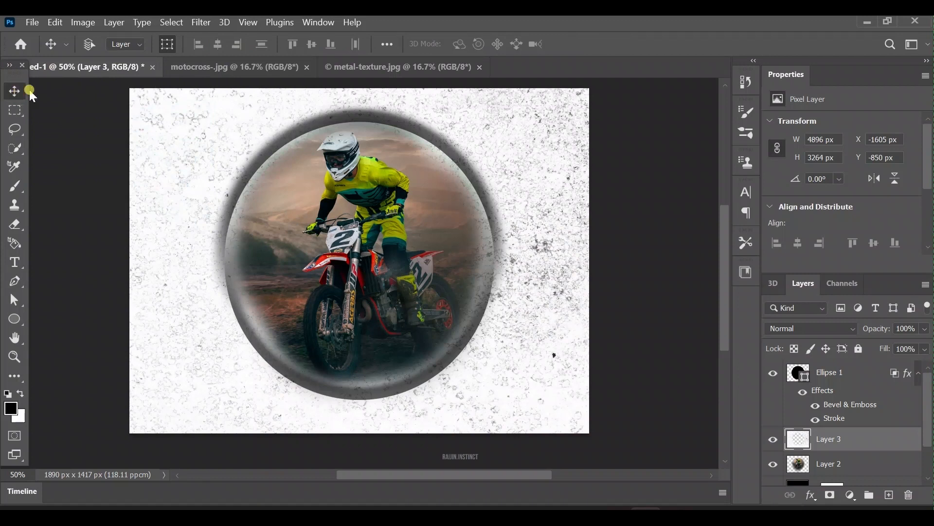
Copy the motocross-.jpg photo into the composition again, above the metal texture layer
key("ctrl+Tab")
left_click_drag(467, 258, 90, 68)
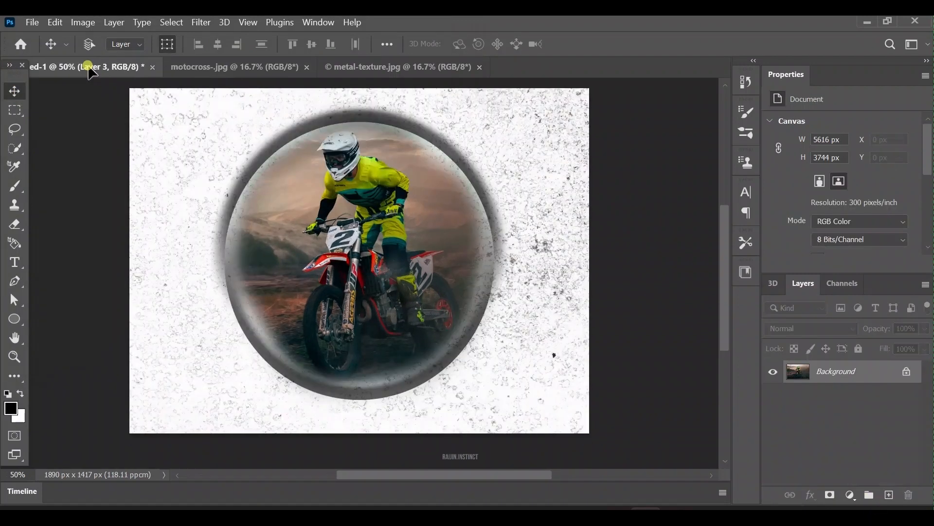
left_click_drag(379, 255, 380, 256)
Scale the second motocross photo to about 39.92% and position it so it covers the canvas
key("ctrl+minus")
key("ctrl+minus")
key("ctrl+minus")
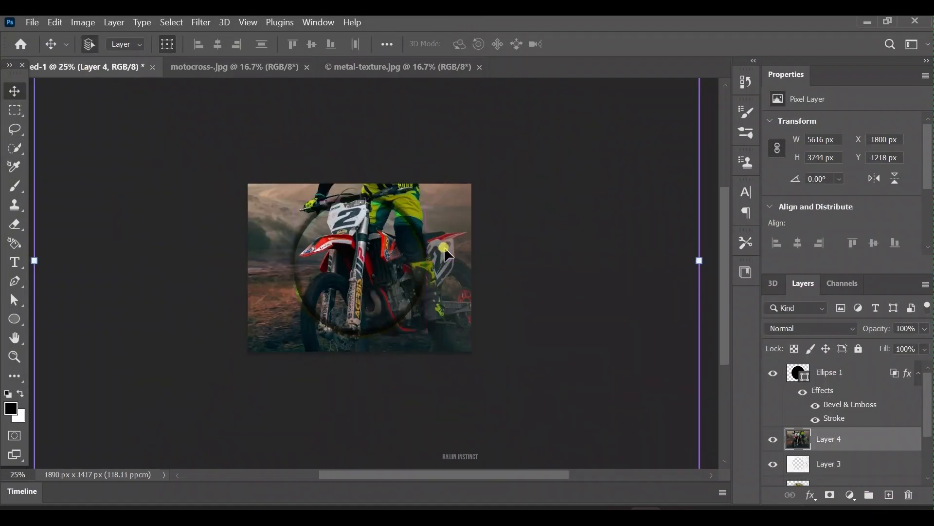
left_click_drag(137, 113, 381, 275)
left_click_drag(486, 308, 371, 237)
left_click_drag(477, 345, 431, 319)
left_click_drag(351, 212, 350, 205)
left_click_drag(351, 323, 352, 326)
mouse_move(441, 298)
left_mouse_down()
mouse_move(452, 297)
mouse_move(437, 298)
left_mouse_up()
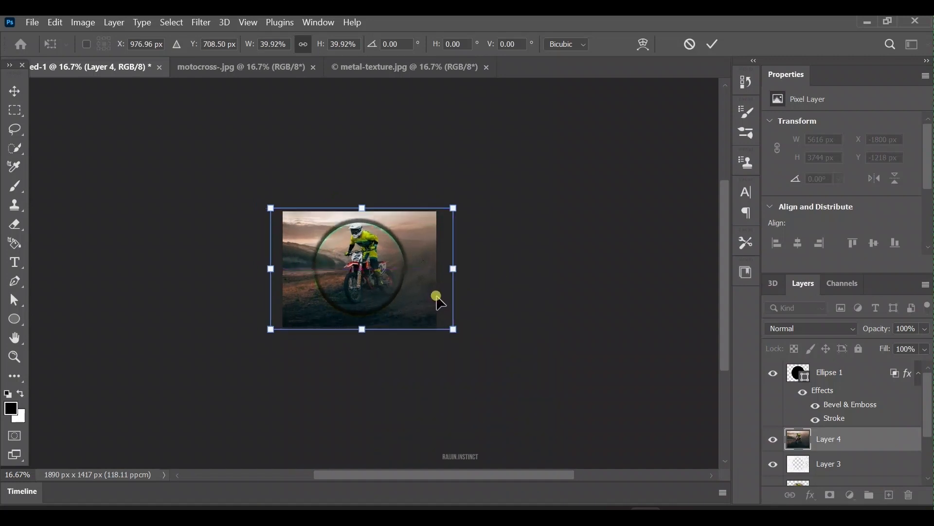
key("ctrl+plus")
key("ctrl+plus")
key("ctrl+plus")
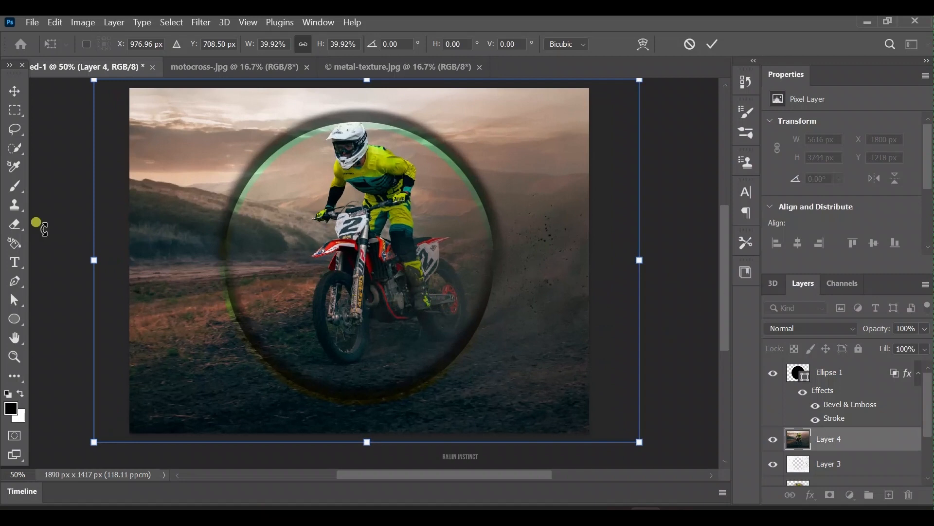
Erase the second motocross photo inside the circle with the Eraser at 100% opacity
left_click(14, 224)
mouse_move(292, 214)
left_mouse_down()
mouse_move(335, 225)
mouse_move(367, 165)
mouse_move(353, 148)
left_mouse_up()
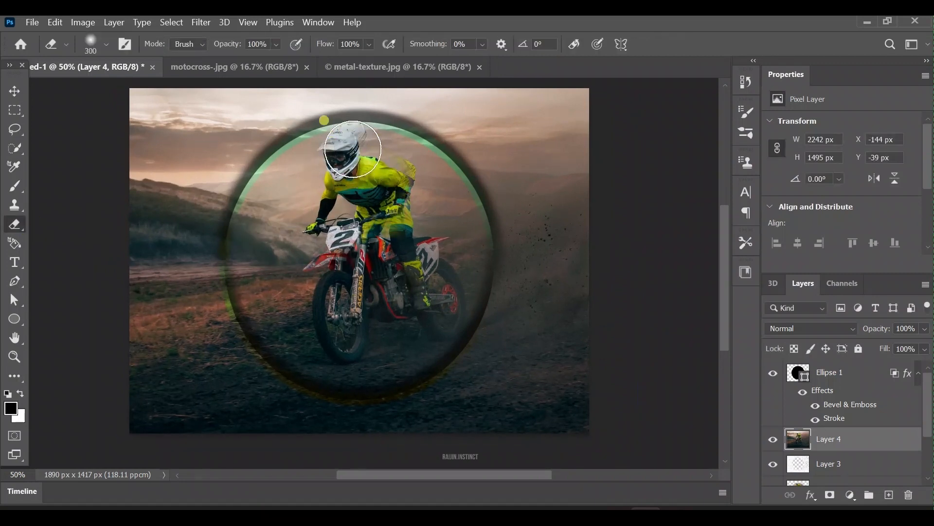
mouse_move(292, 309)
left_mouse_down()
mouse_move(355, 316)
mouse_move(268, 297)
mouse_move(428, 317)
mouse_move(350, 244)
left_mouse_up()
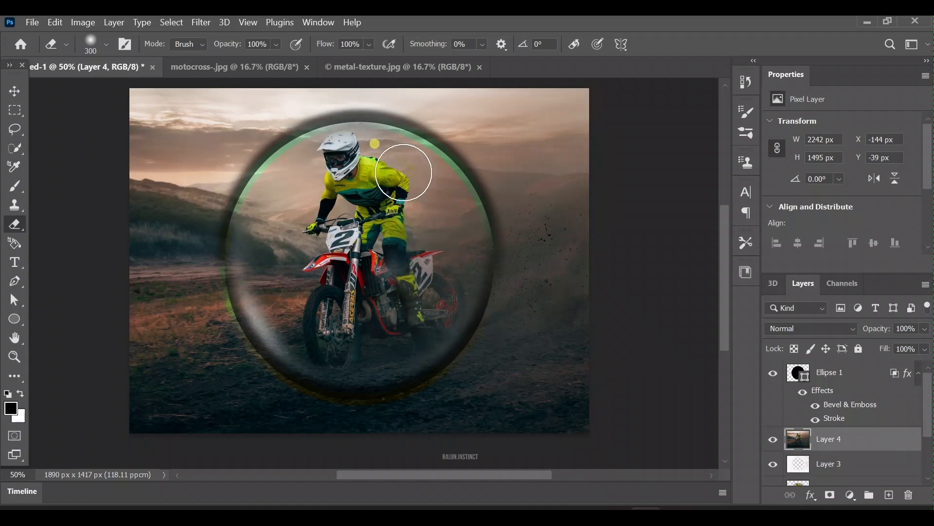
mouse_move(403, 172)
left_mouse_down()
mouse_move(462, 237)
mouse_move(441, 306)
mouse_move(325, 320)
mouse_move(270, 215)
mouse_move(268, 265)
mouse_move(345, 304)
left_mouse_up()
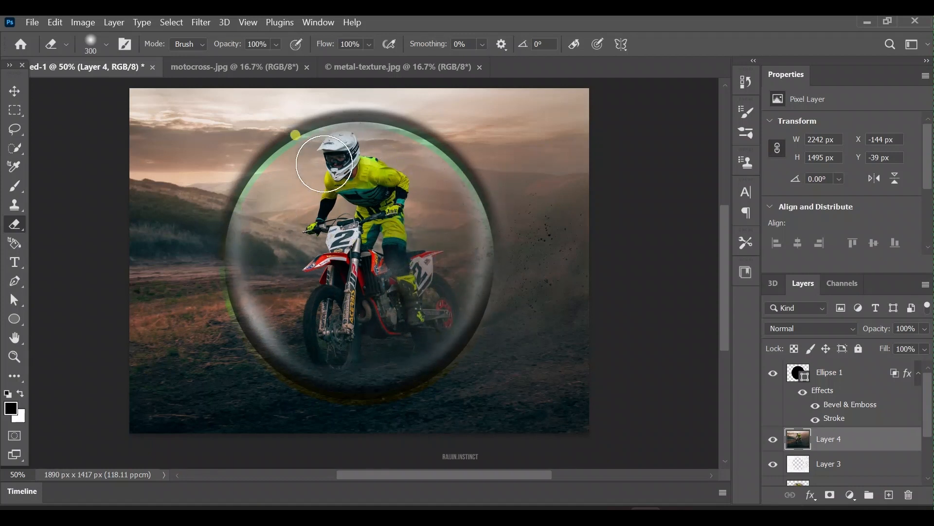
left_click_drag(422, 294, 291, 304)
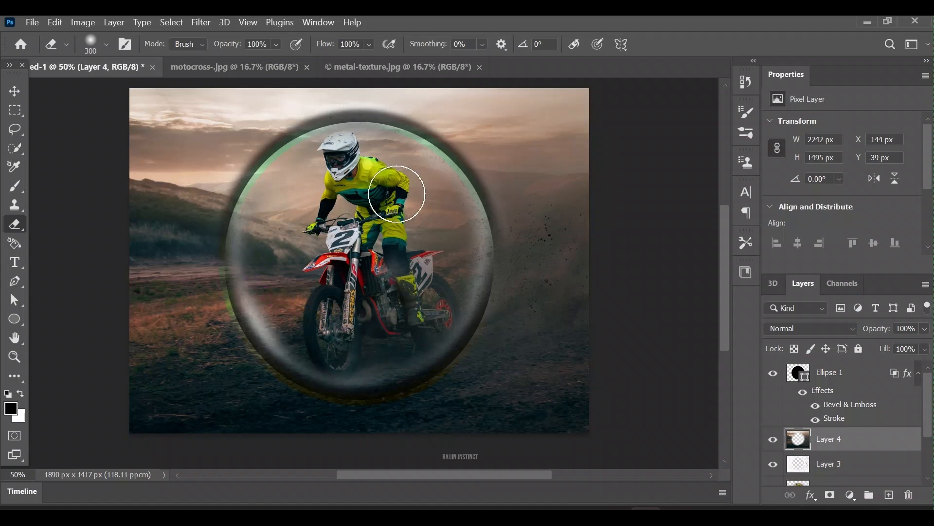
left_click(14, 92)
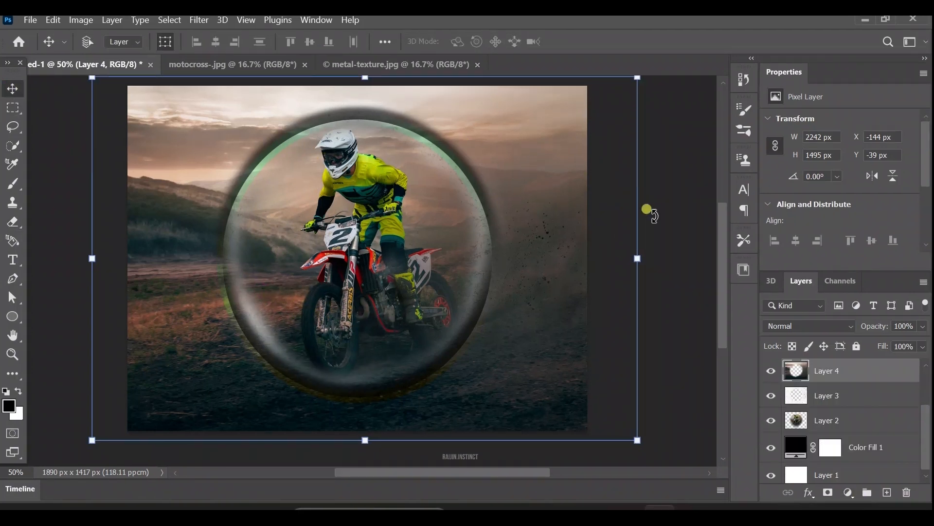
Set the Eraser to 25% opacity and softly erase the second motocross photo around the circle so the metal texture shows through
left_click(10, 229)
left_click(275, 42)
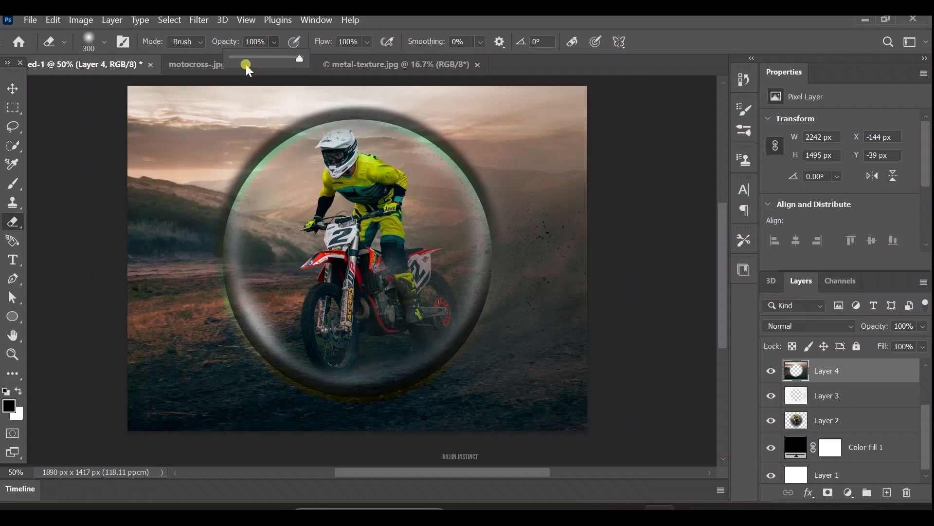
mouse_move(555, 332)
left_mouse_down()
mouse_move(567, 248)
mouse_move(557, 378)
mouse_move(577, 350)
mouse_move(553, 336)
mouse_move(350, 419)
mouse_move(141, 269)
mouse_move(215, 403)
mouse_move(260, 389)
mouse_move(183, 80)
mouse_move(184, 202)
mouse_move(355, 80)
mouse_move(515, 176)
mouse_move(532, 202)
mouse_move(519, 327)
mouse_move(419, 411)
left_mouse_up()
left_click_drag(294, 434, 112, 431)
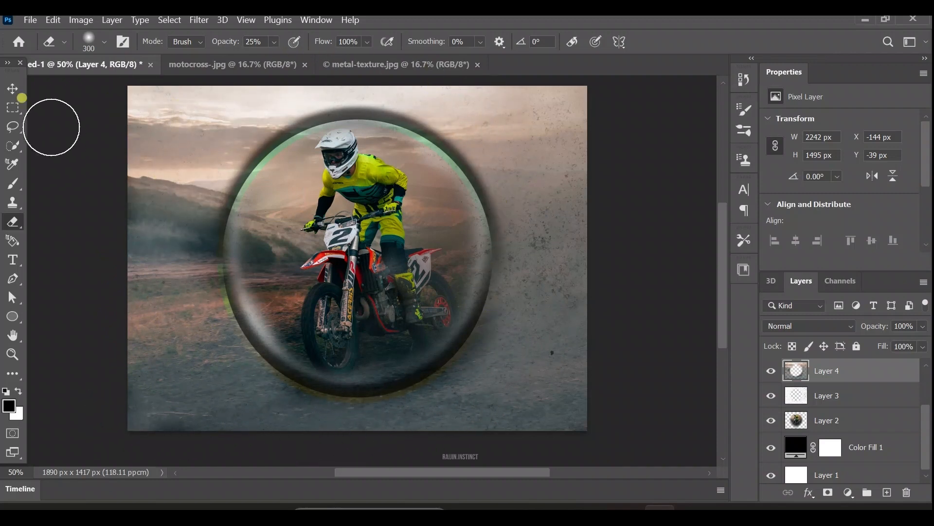
Open 14493.jpg and copy the tire tracks image into the composition, directly below the ellipse layer
left_click(21, 88)
left_click(37, 20)
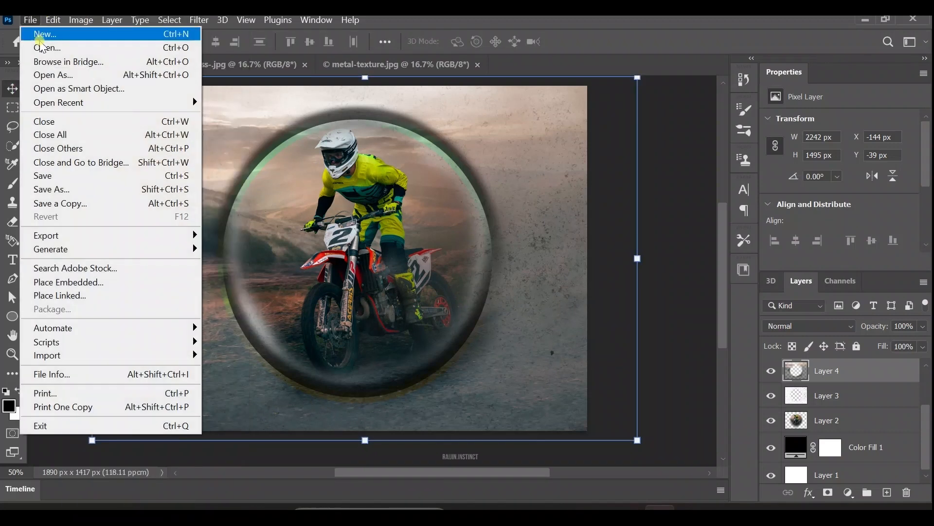
left_click(40, 47)
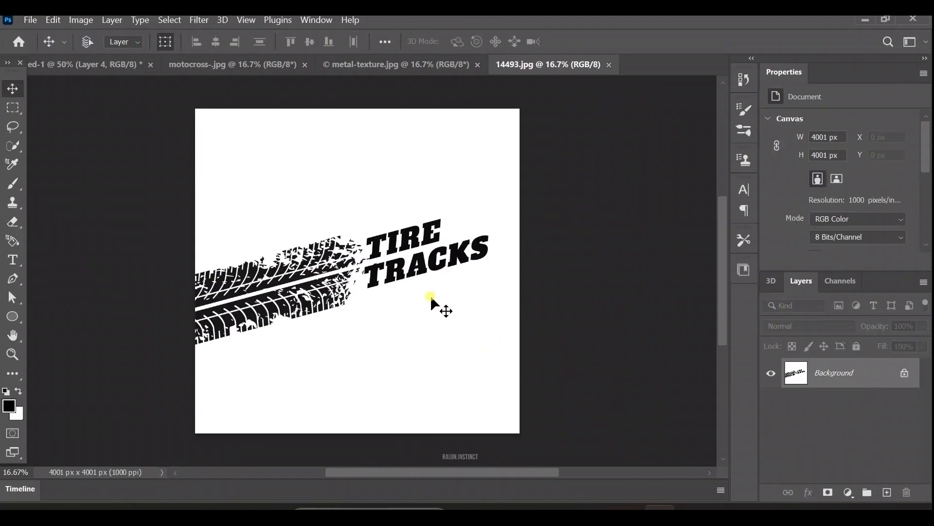
left_click_drag(435, 305, 501, 317)
Scale the tire tracks image to about 57.04%, rotate it 0.44°, and align it with the canvas's upper-left corner
key("ctrl+minus")
key("ctrl+minus")
key("ctrl+minus")
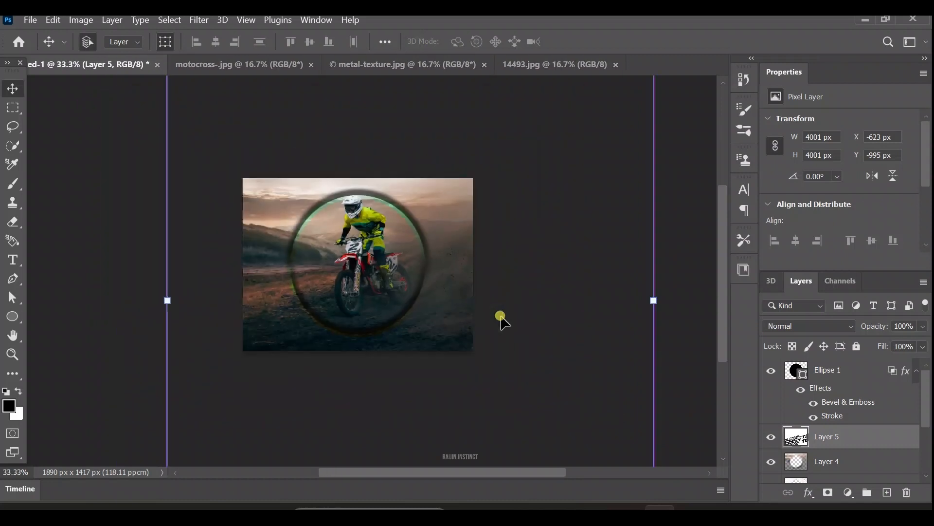
left_click_drag(555, 127, 321, 363)
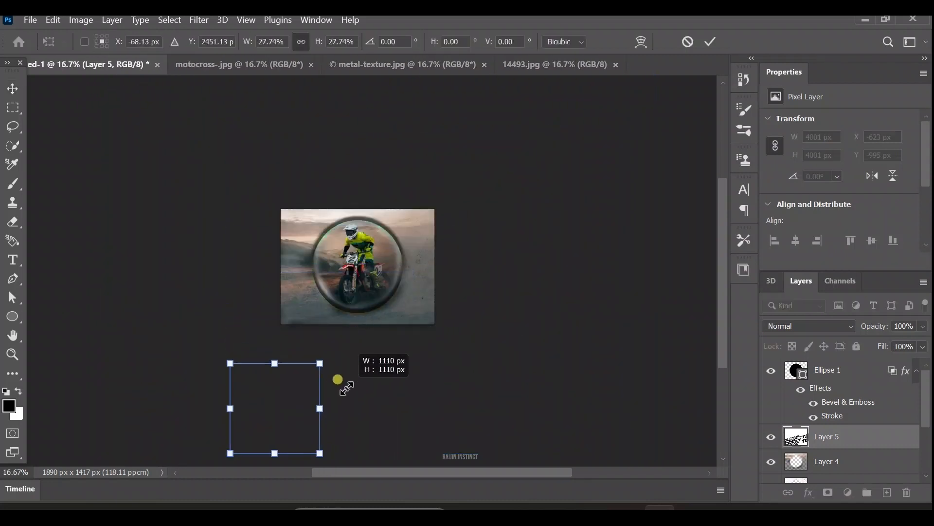
left_click_drag(298, 411, 347, 300)
left_click_drag(385, 295, 438, 293)
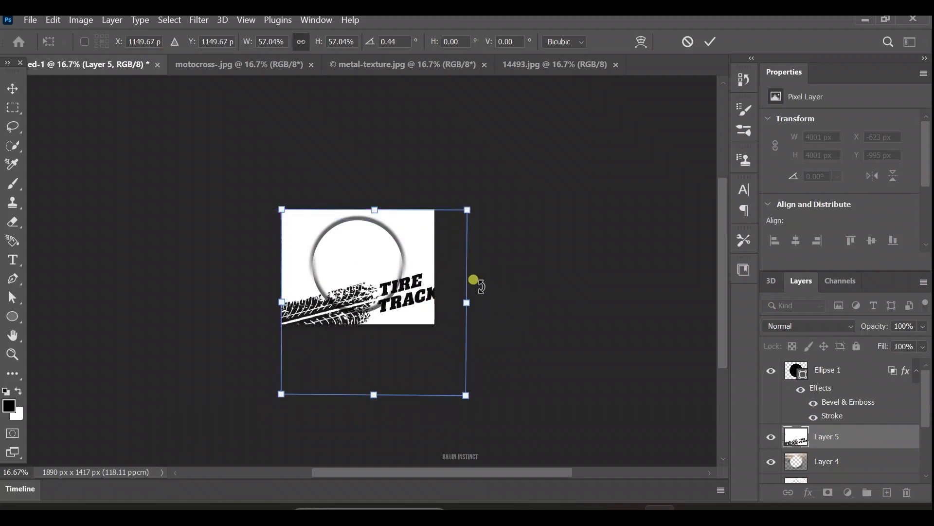
key("Return")
key("ctrl+plus")
key("ctrl+plus")
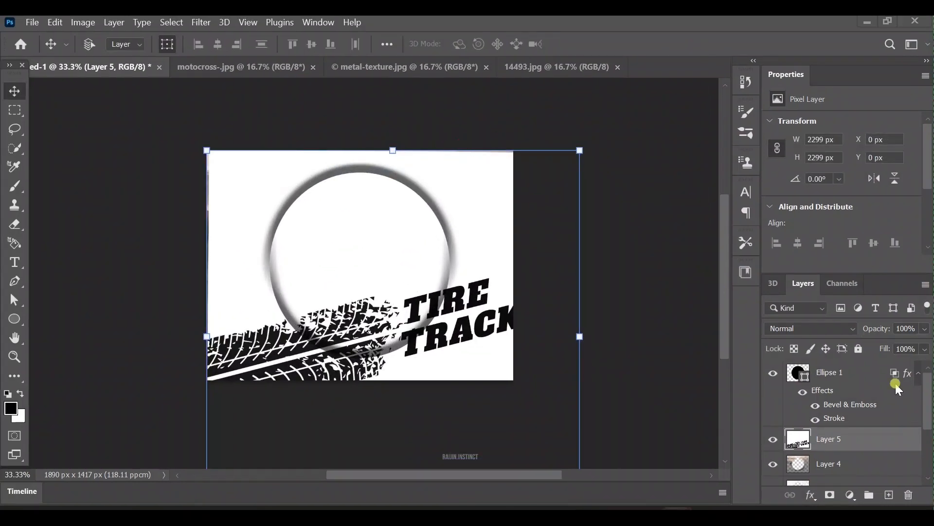
Move the tire tracks layer below the second motocross photo and set its blend mode to Linear Burn
left_click_drag(863, 438, 838, 465)
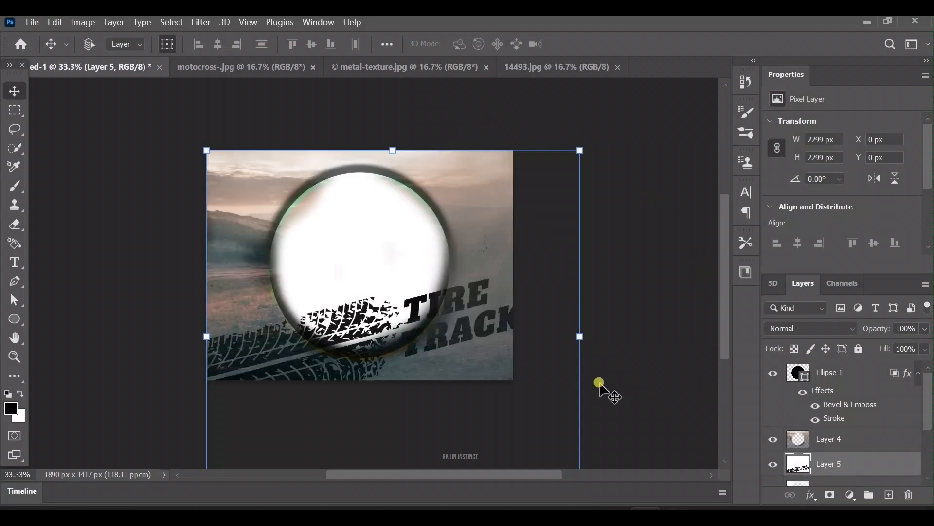
left_click(819, 329)
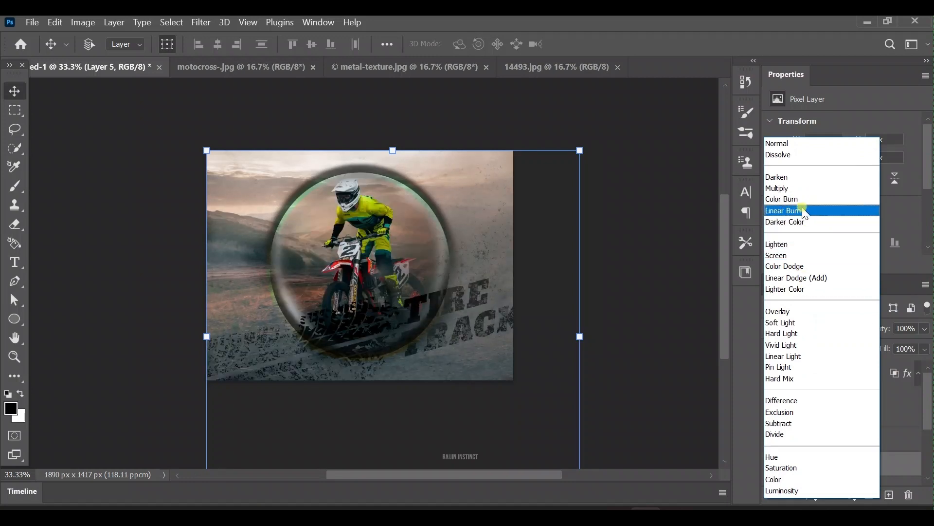
left_click(804, 212)
Resize the tire tracks layer to about 2098 px and position it at X 0 px, Y 230 px along the canvas's lower part
left_click_drag(477, 371, 452, 402)
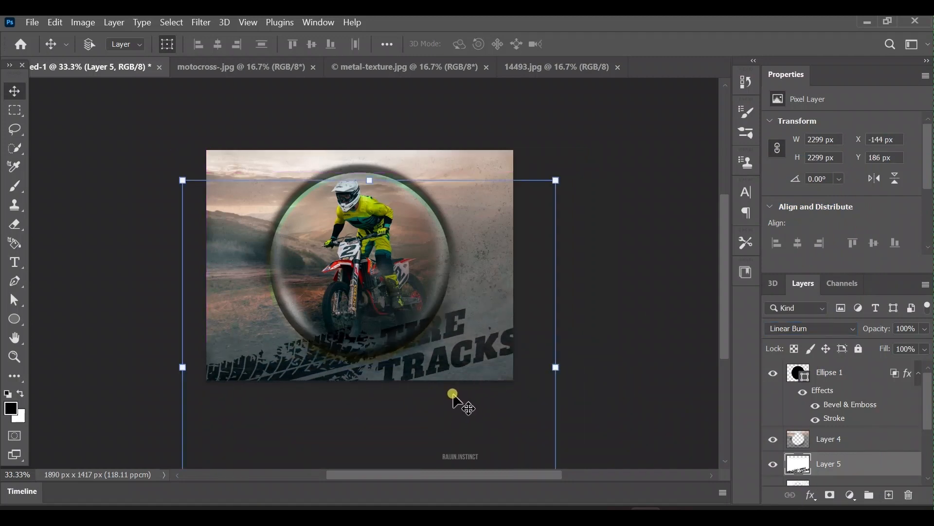
left_click_drag(444, 266, 466, 261)
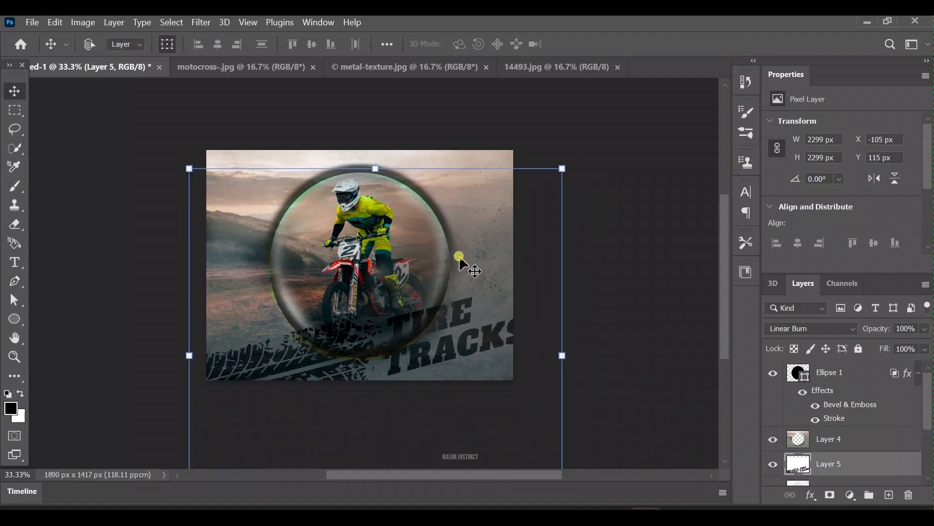
left_click_drag(187, 170, 218, 223)
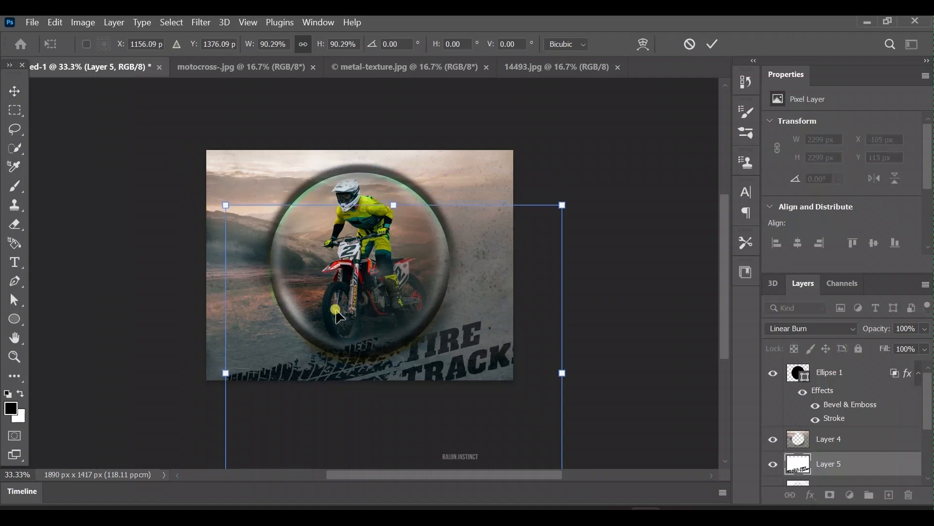
mouse_move(325, 306)
left_mouse_down()
mouse_move(311, 291)
mouse_move(317, 293)
left_mouse_up()
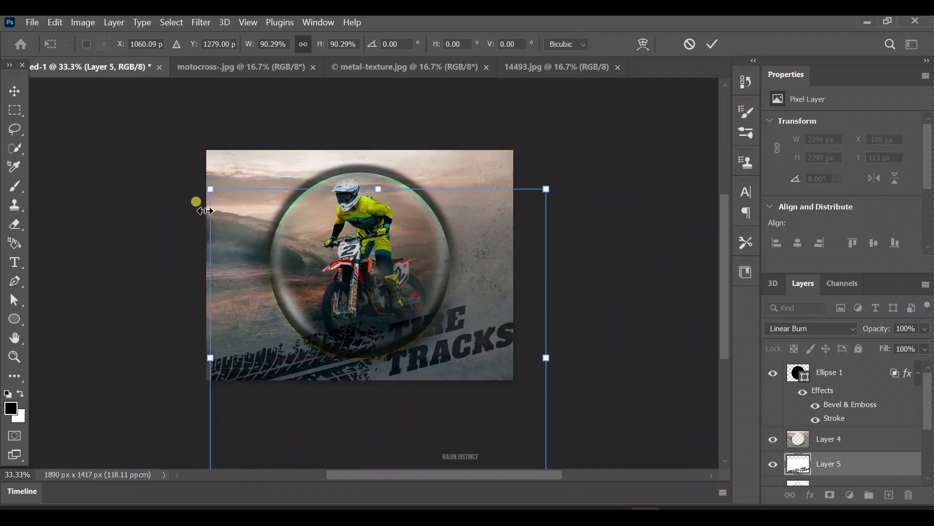
left_click_drag(210, 357, 207, 358)
left_click_drag(832, 459, 836, 428)
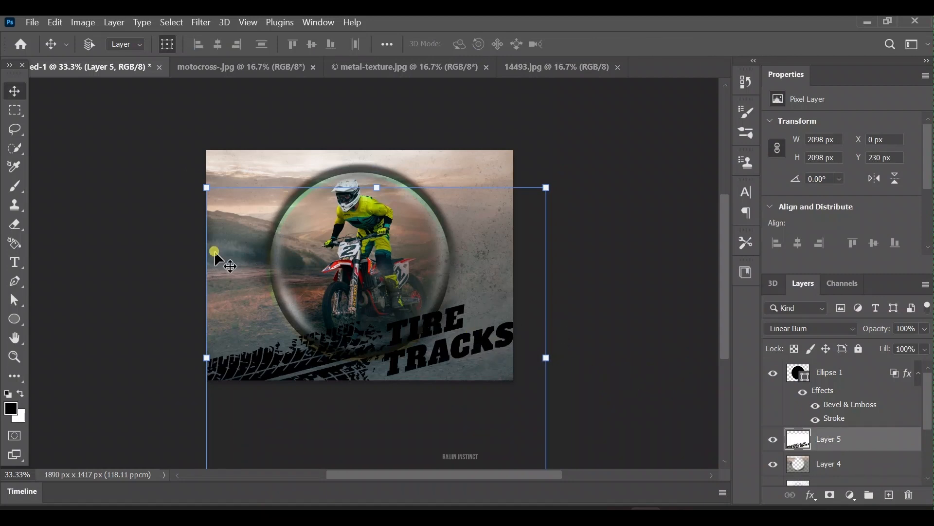
Erase the second motocross photo at 25% opacity over the TIRE TRACKS lettering and the area beside the circle
left_click(15, 224)
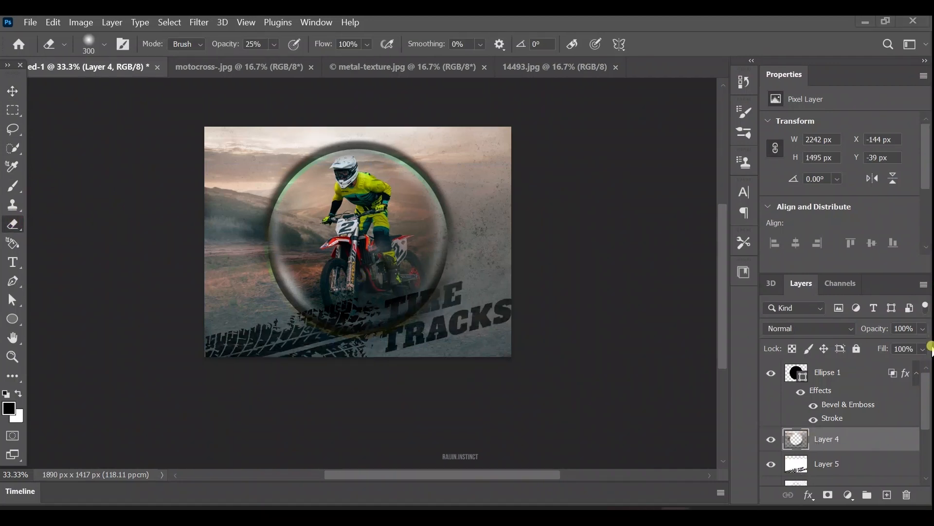
left_click_drag(927, 426, 924, 444)
left_click_drag(861, 382, 827, 410)
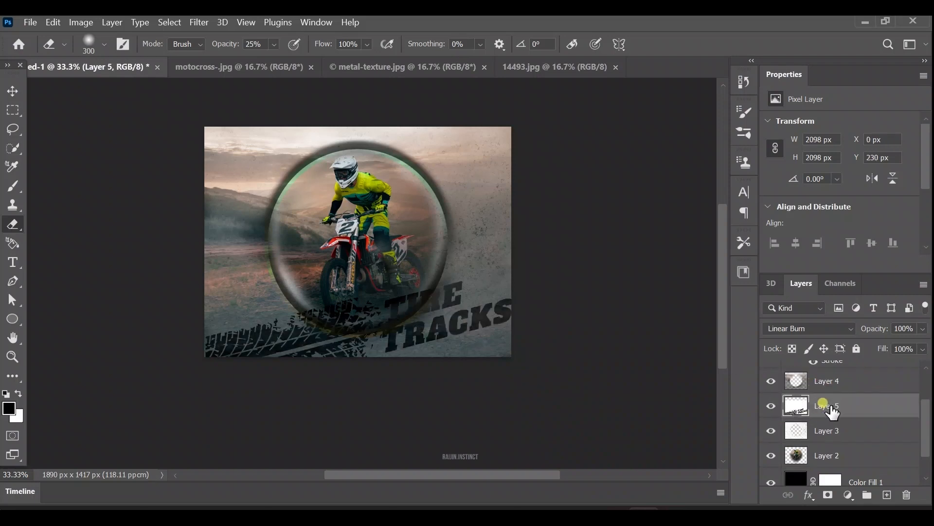
left_click_drag(830, 407, 829, 398)
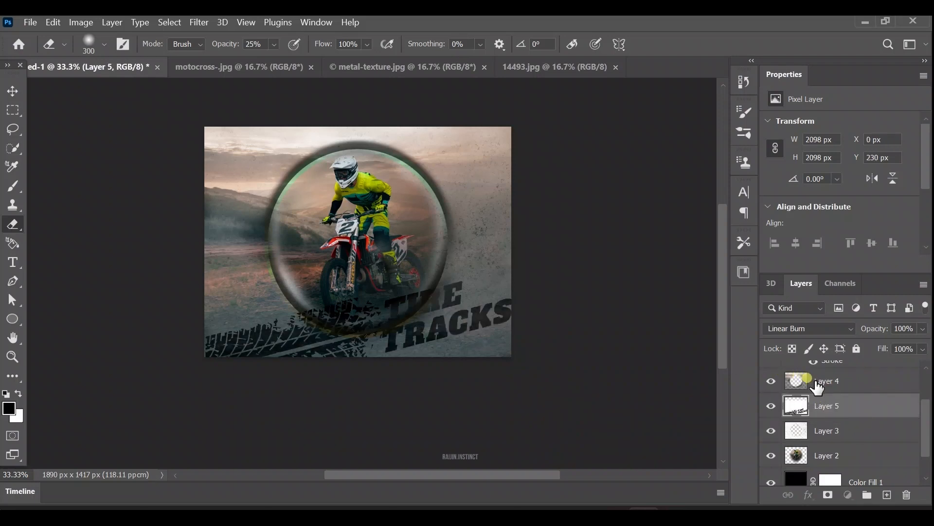
left_click(817, 387)
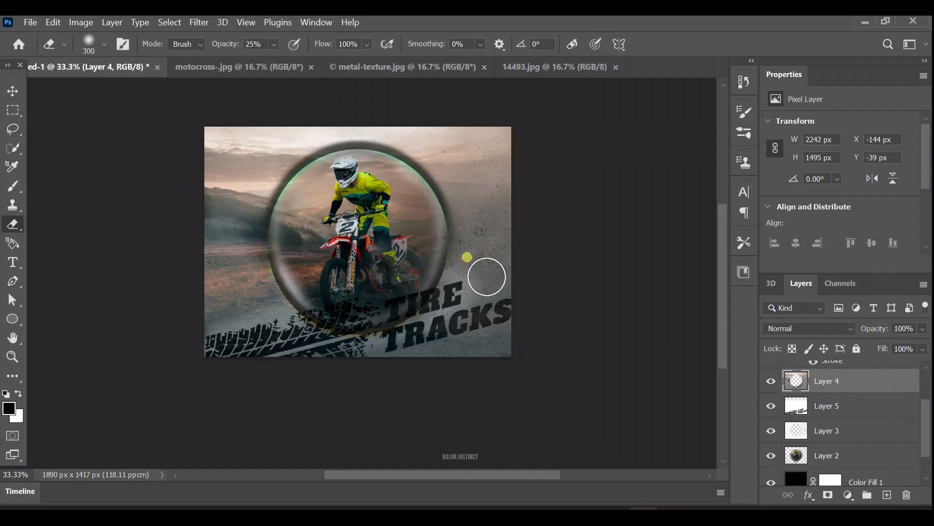
mouse_move(486, 276)
left_mouse_down()
mouse_move(485, 296)
mouse_move(459, 322)
mouse_move(495, 326)
mouse_move(523, 343)
mouse_move(471, 359)
left_mouse_up()
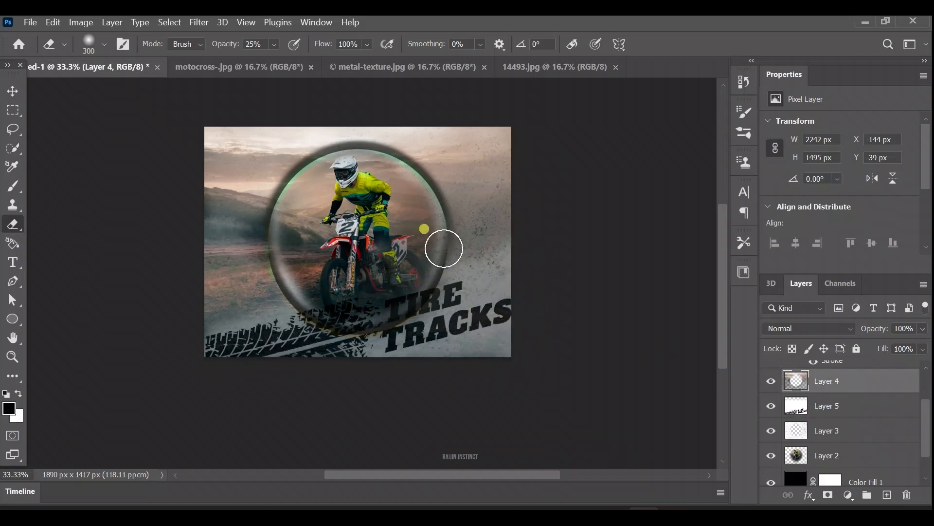
Duplicate the tire tracks layer and move the copy to the canvas's upper-left area, at about X -251 px, Y -1049 px
scroll(788, 348, "up", 2)
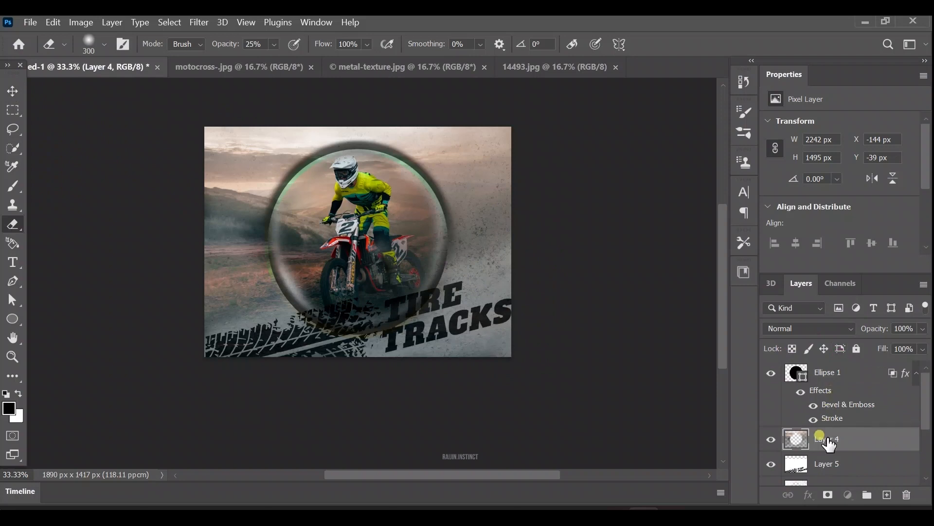
double_click(827, 463)
left_click(9, 93)
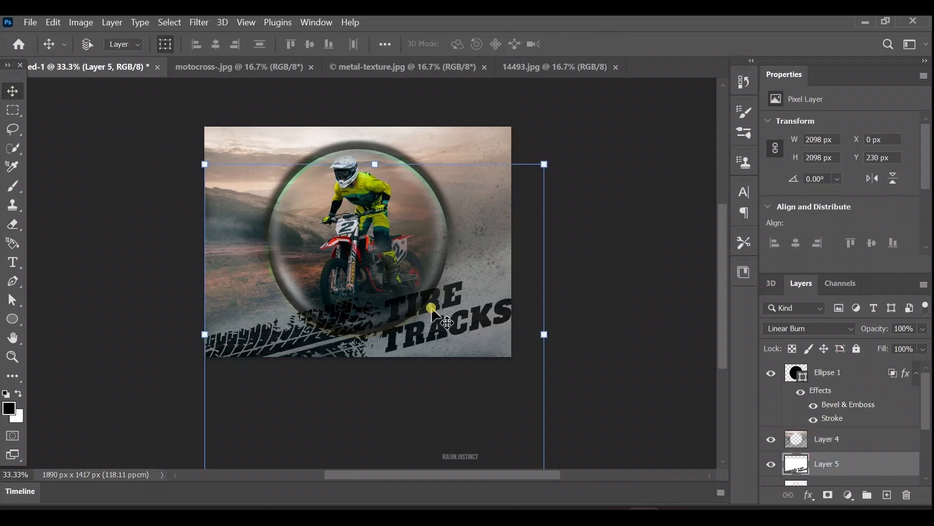
left_click_drag(438, 319, 435, 315)
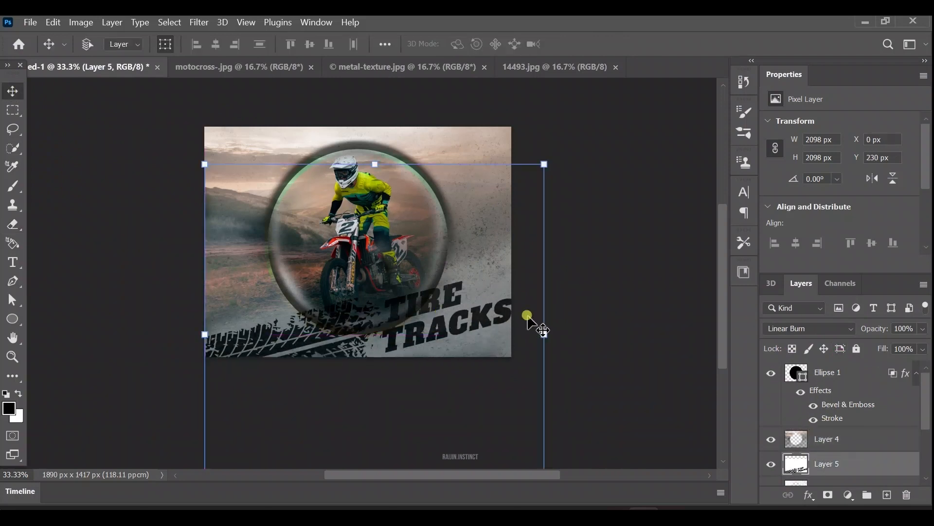
left_click(555, 296, "alt")
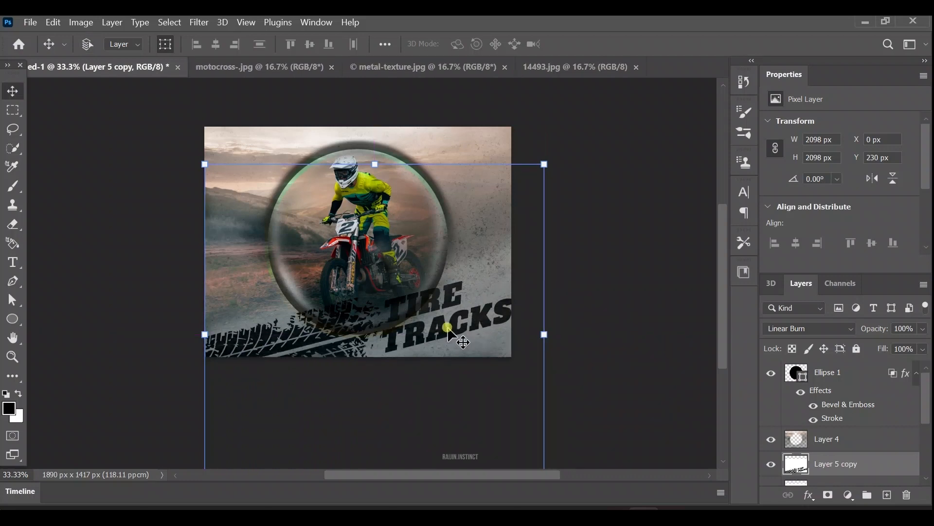
key("ctrl+j")
left_click_drag(926, 408, 924, 428)
key("ctrl+z")
left_click_drag(416, 329, 374, 121)
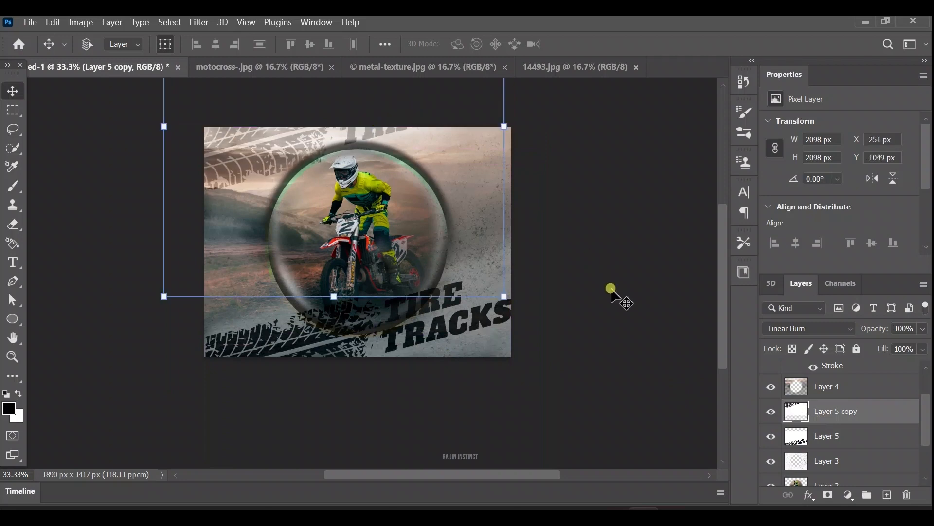
Set the blend mode of the second motocross photo, Layer 4, to Vivid Light
left_click(849, 387)
left_click(810, 329)
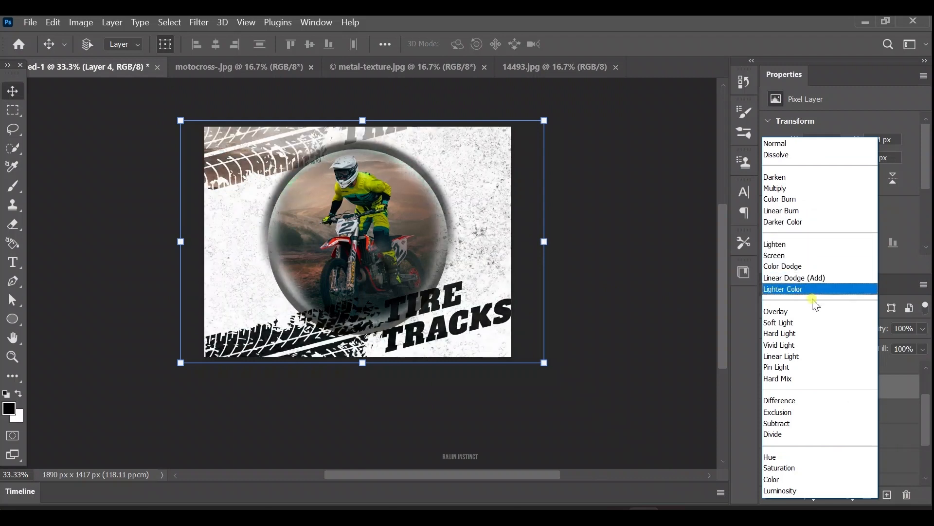
left_click(815, 345)
scroll(927, 419, "down", 1)
left_click(832, 429)
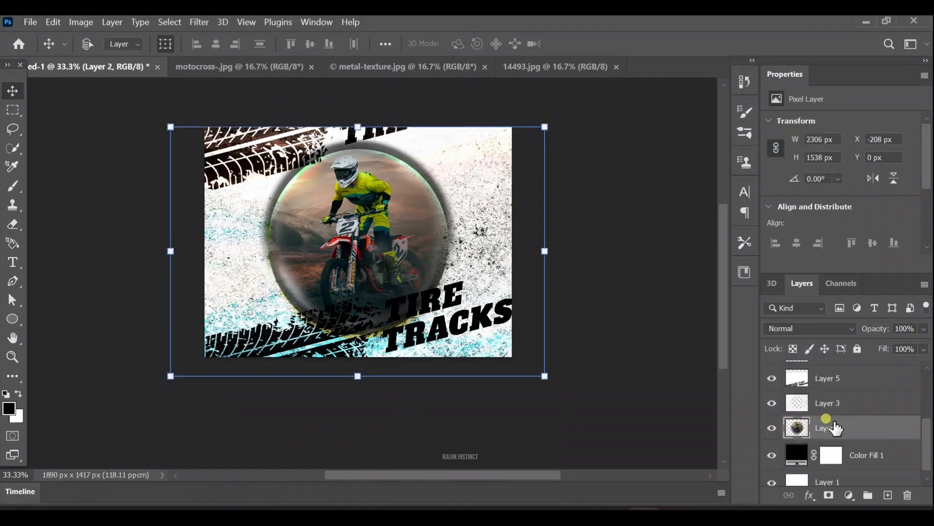
scroll(835, 428, "down", 1)
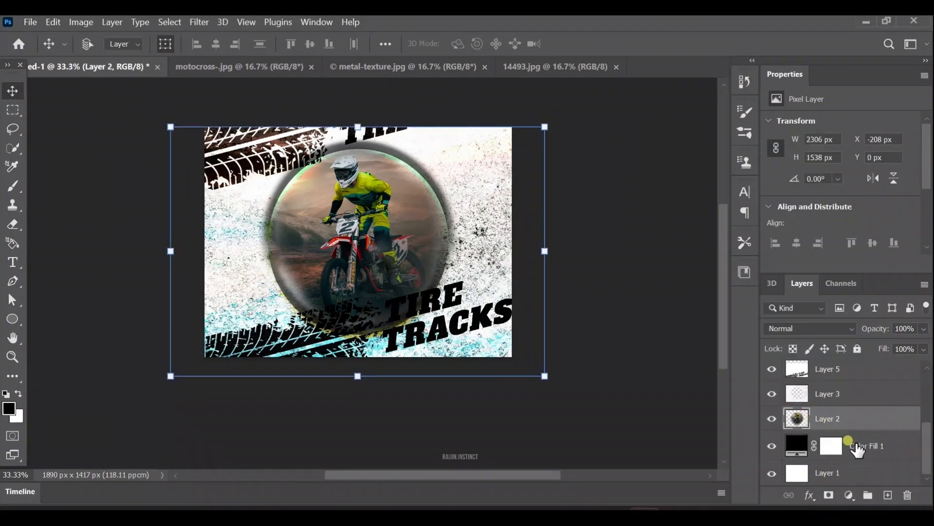
scroll(858, 450, "up", 3)
Change the Ellipse 1 stroke's gradient to the Green_03 preset from the Greens group
left_click(839, 372)
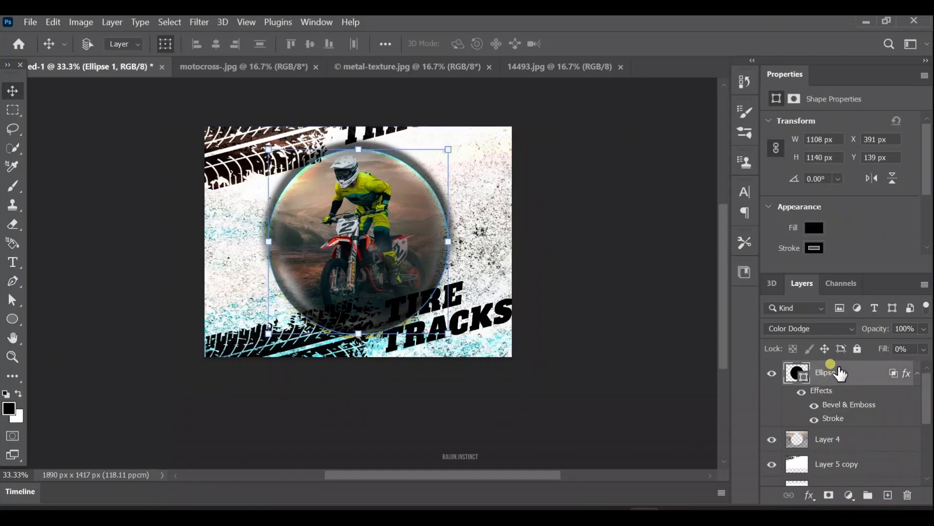
left_click(834, 418)
double_click(834, 418)
double_click(621, 272)
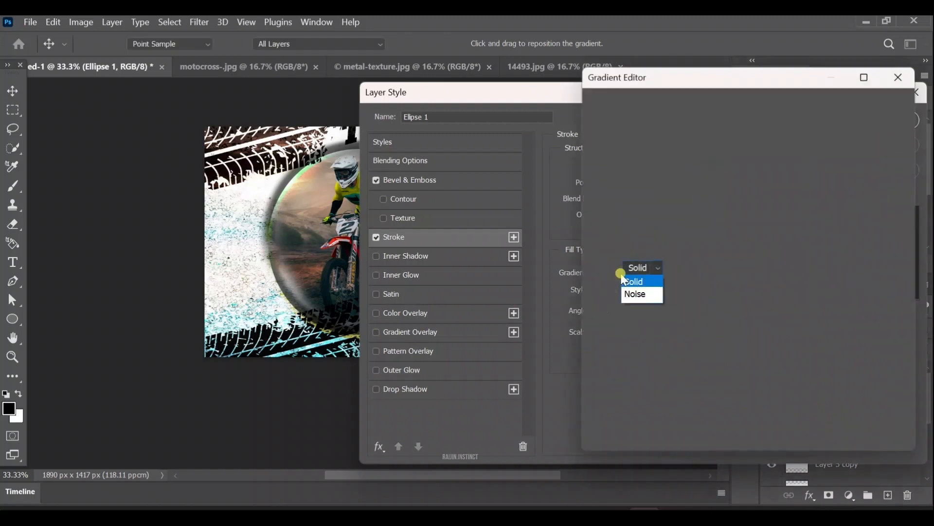
scroll(623, 181, "down", 3)
left_click(600, 179)
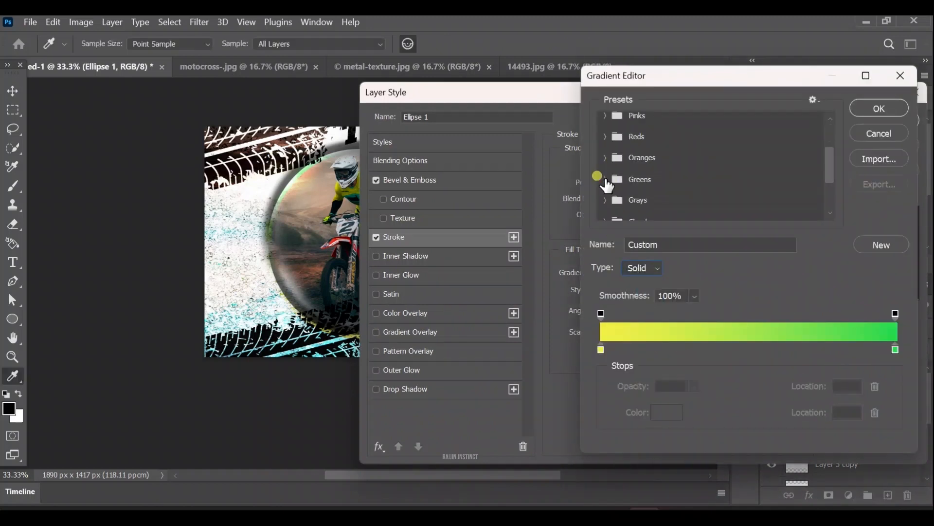
left_click(599, 179)
scroll(710, 190, "down", 2)
left_click(671, 177)
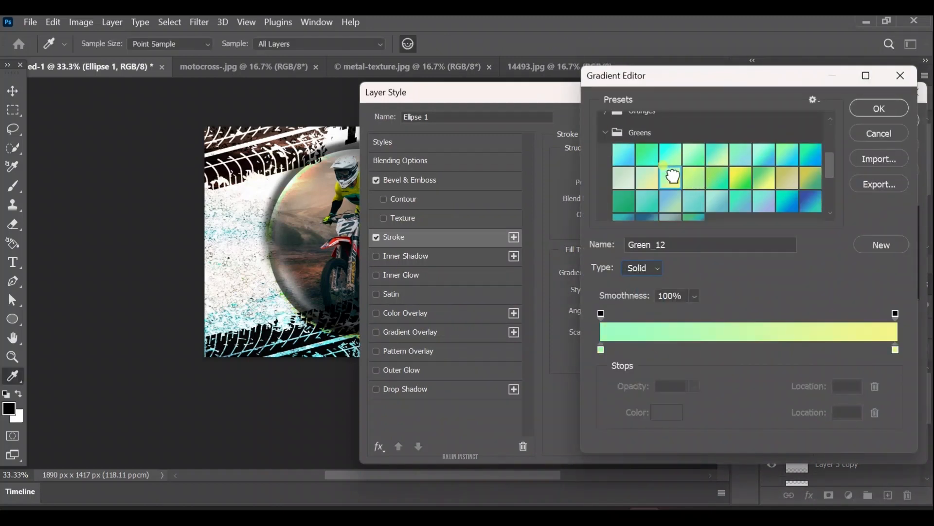
left_click(667, 151)
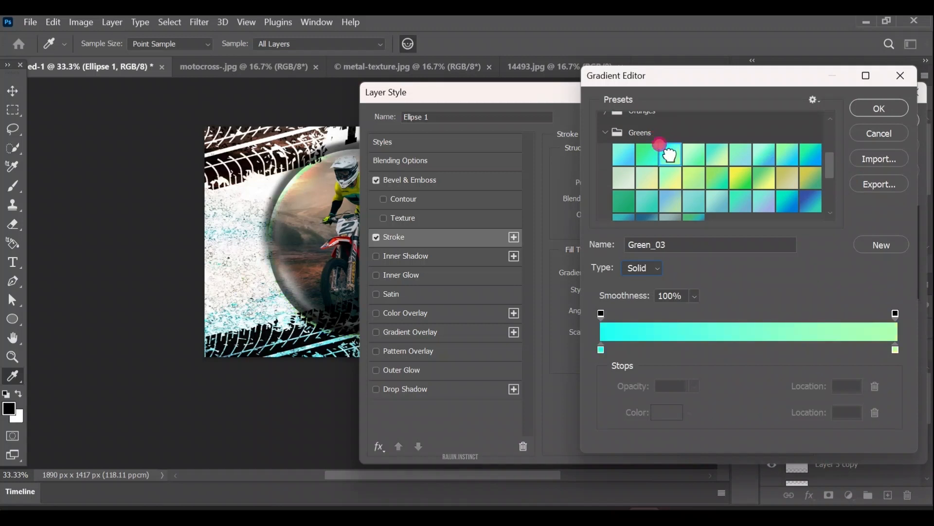
left_click(865, 109)
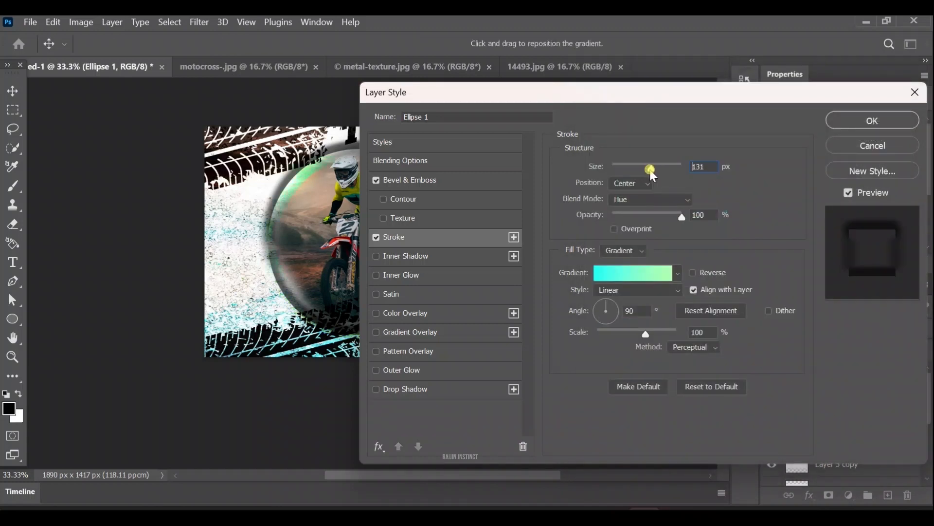
Set the Ellipse 1 stroke's position to Inside and its size to about 24 px, and apply the layer style
left_click(652, 202)
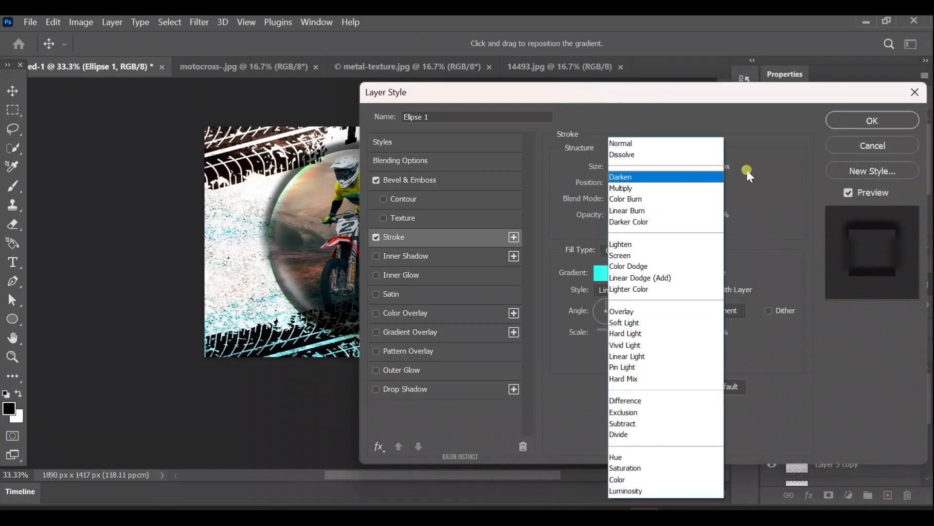
left_click(747, 171)
left_click(648, 183)
left_click(633, 195)
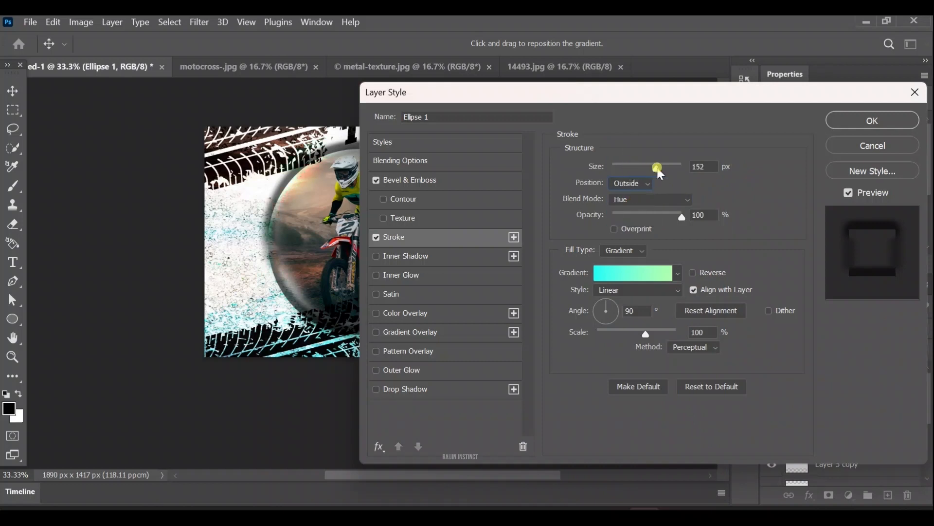
left_click(648, 189)
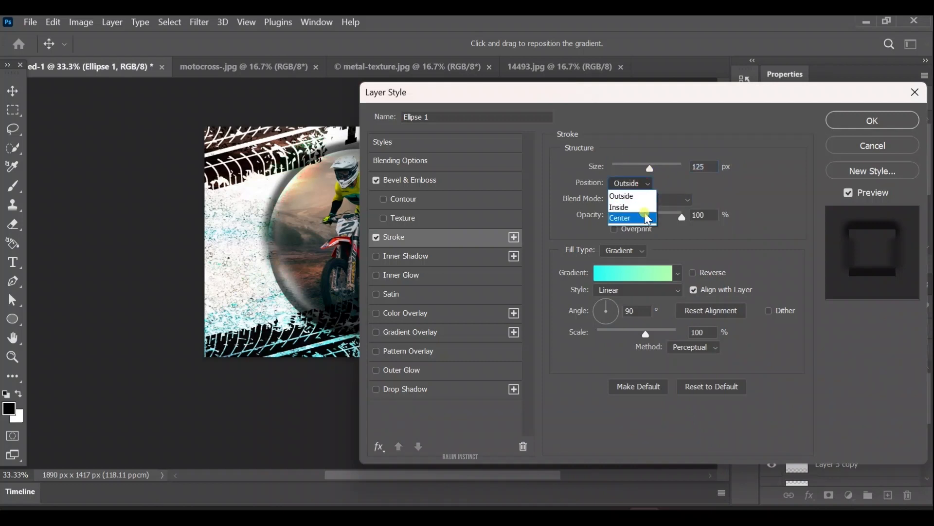
left_click(643, 206)
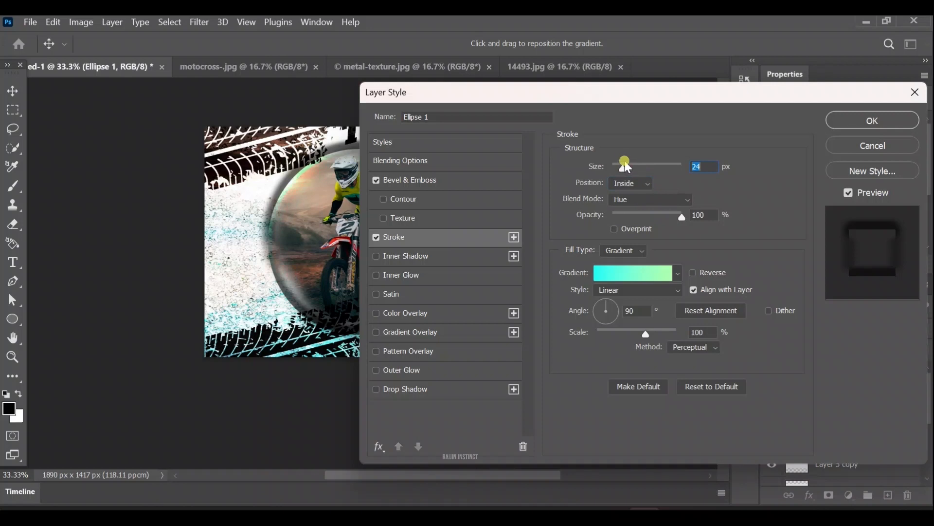
left_click(834, 125)
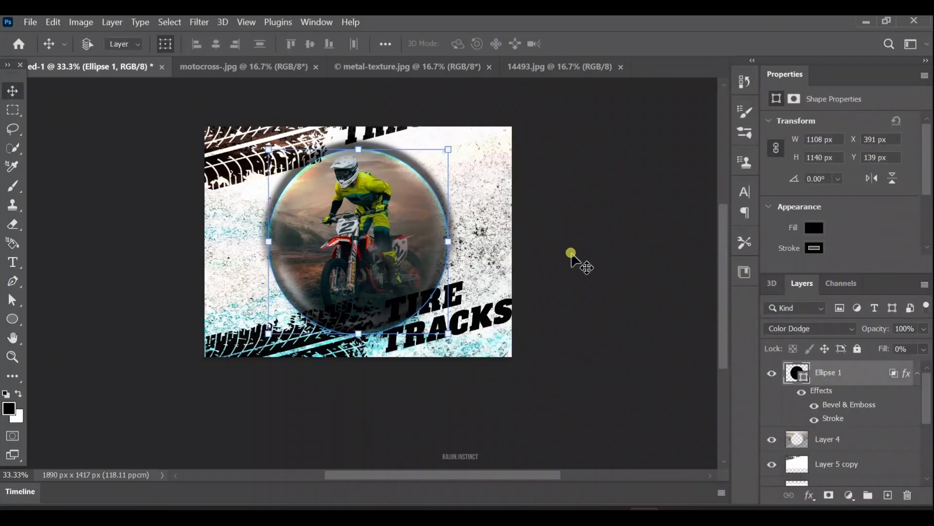
Move Layer 4 above Ellipse 1 in the layer stack
left_click(855, 431)
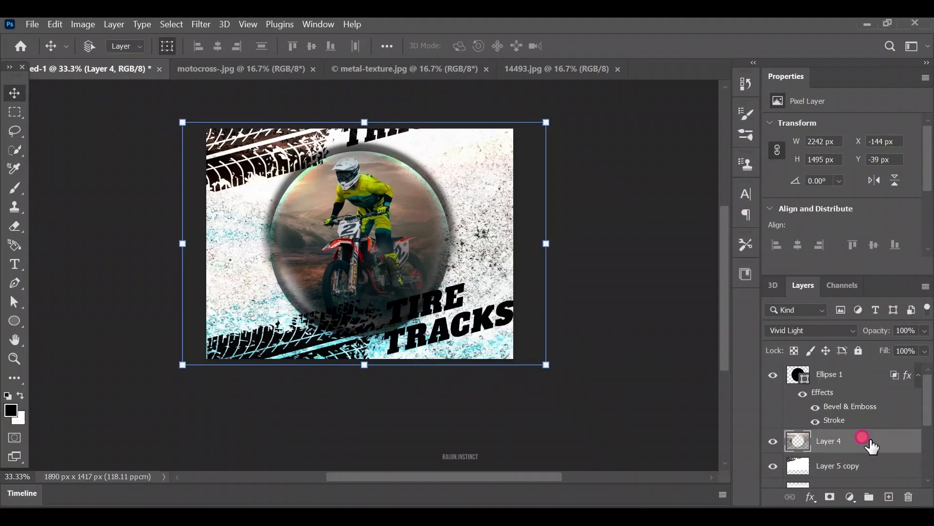
left_click_drag(869, 442, 869, 385)
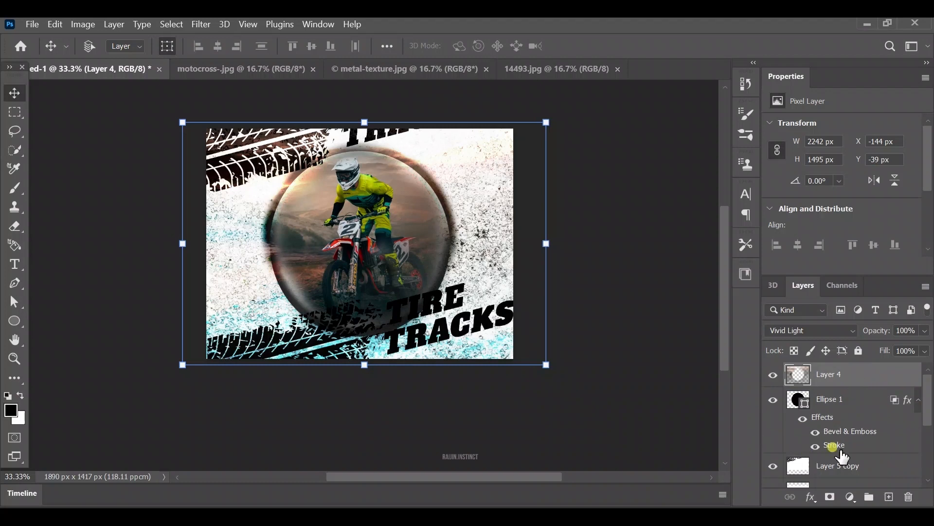
Enlarge the lower tire tracks layer, Layer 5, to about 2248 px and place it at X 0 px, Y 241 px
scroll(843, 457, "down", 2)
left_click(847, 397)
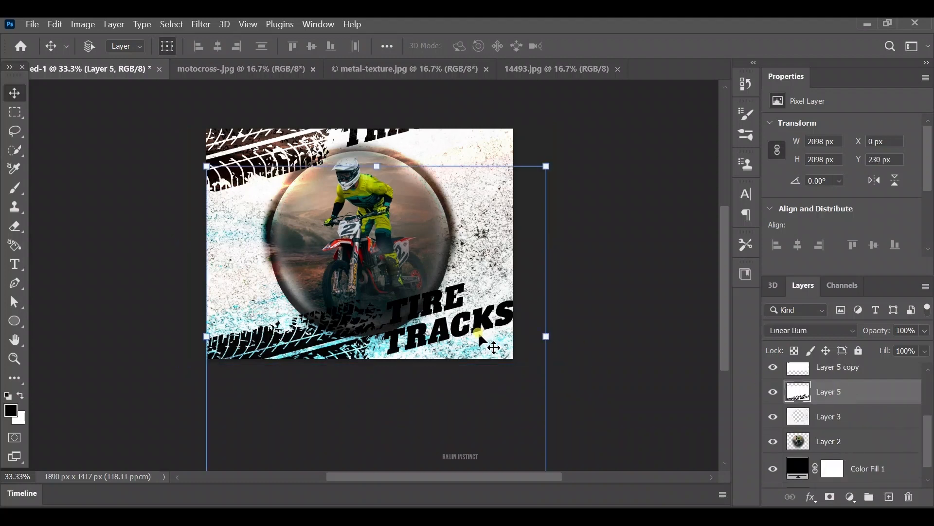
left_click_drag(482, 343, 502, 361)
left_click_drag(509, 295, 516, 285)
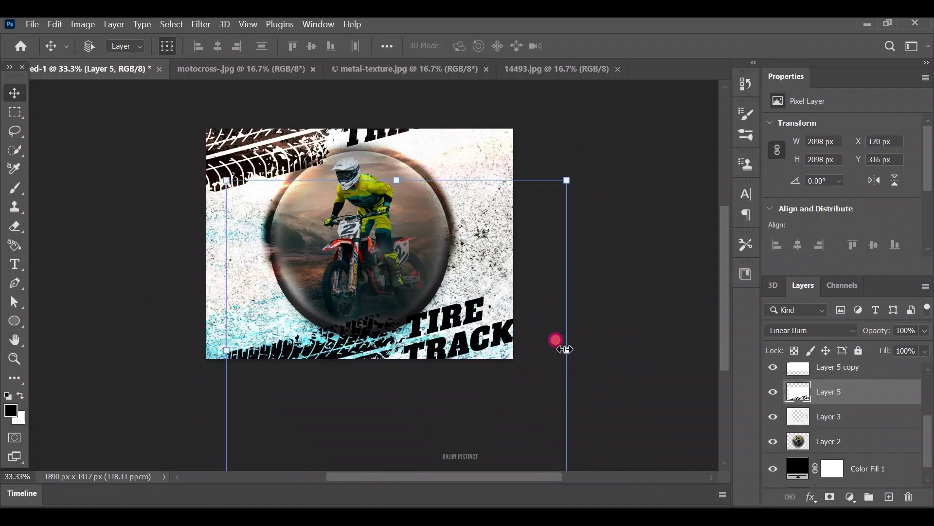
left_click_drag(565, 349, 571, 349)
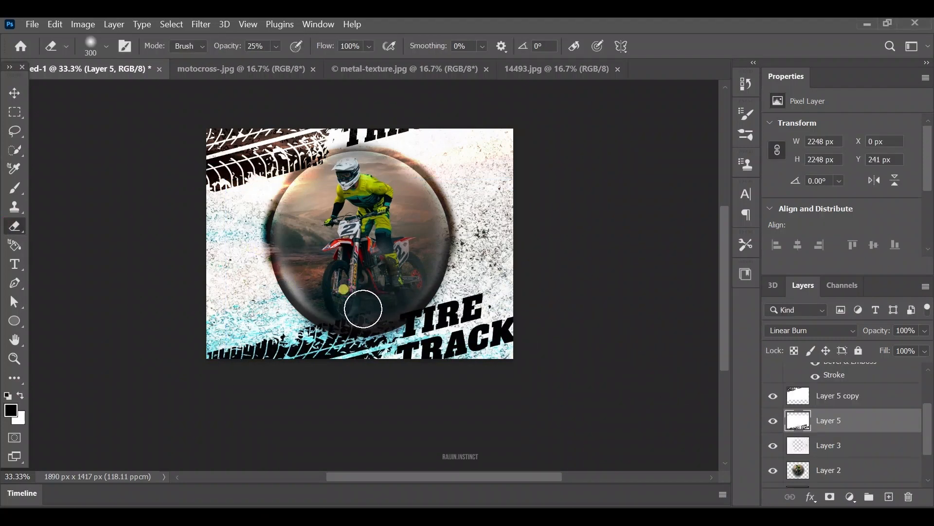
Erase the tire tracks on Layer 5 where they overlap the lower part of the circle, at 80% opacity
left_click(276, 46)
left_click(322, 63)
mouse_move(371, 302)
left_mouse_down()
mouse_move(354, 314)
mouse_move(363, 300)
left_mouse_up()
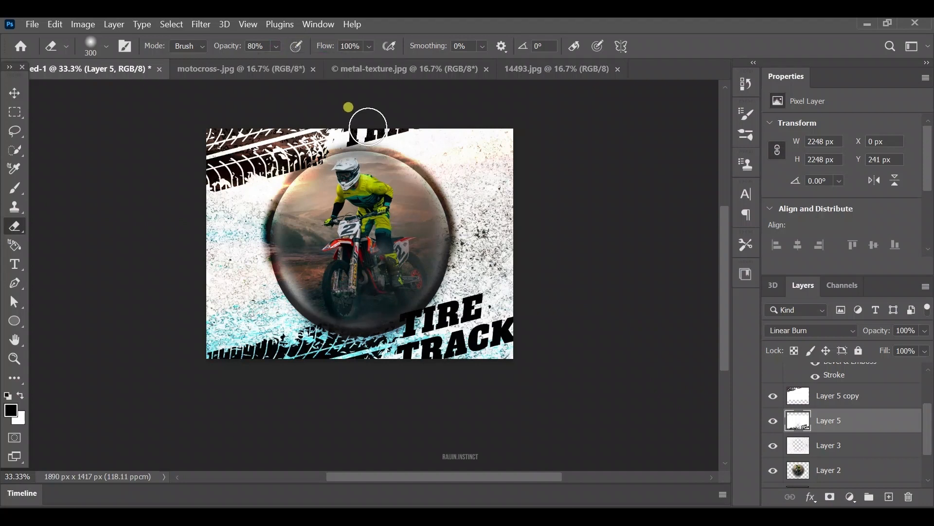
Enlarge Layer 5 to about 2287 px and shift it up to X 0 px, Y 186 px
left_click(13, 92)
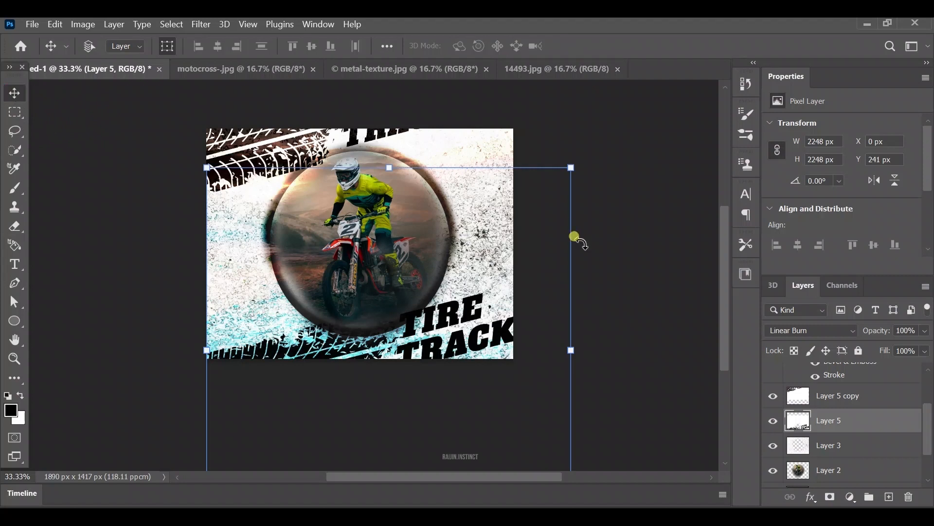
left_click_drag(571, 349, 578, 337)
left_click_drag(484, 302, 484, 296)
key("Return")
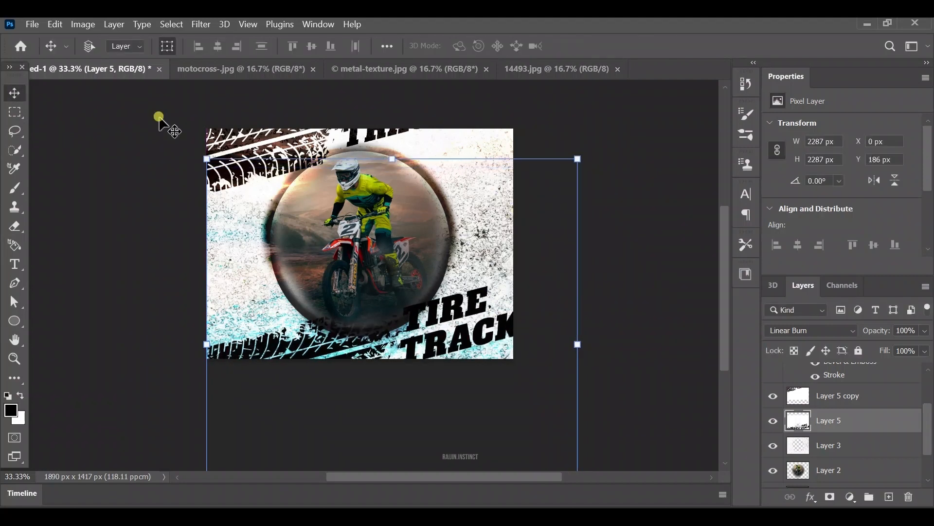
Add a Gradient Overlay effect to the rider photo, Layer 2, keeping the canvas in view
left_click(799, 469)
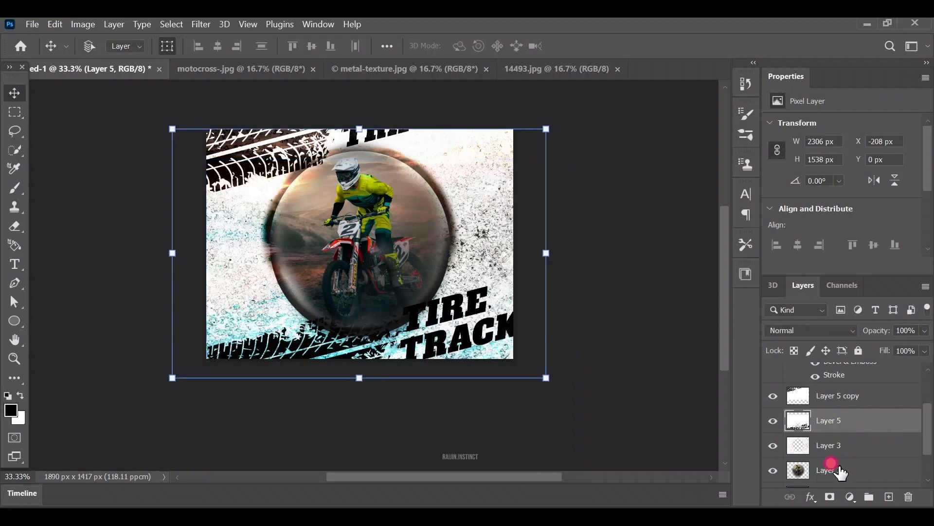
left_click(811, 496)
left_click(838, 450)
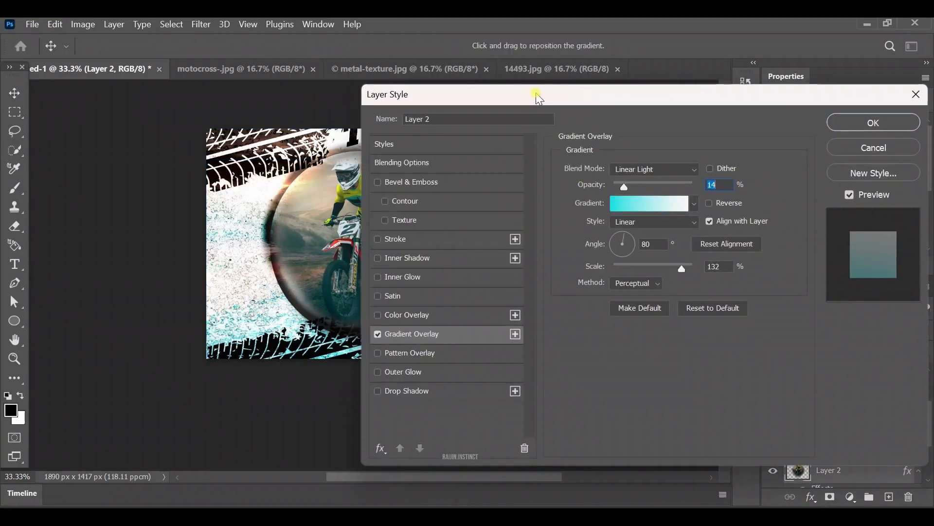
left_click_drag(540, 98, 712, 73)
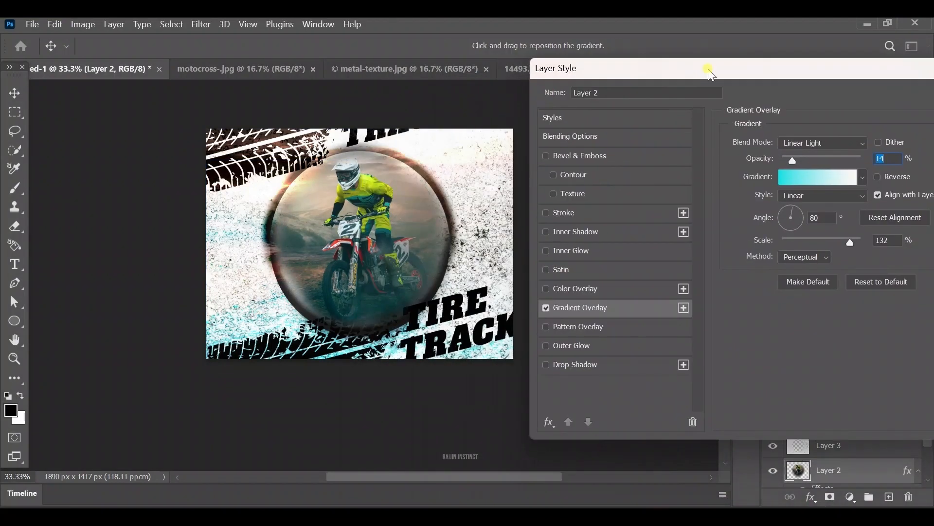
Recolor the overlay gradient's ends with light cyan and salmon orange sampled from the artwork, and apply the layer style
left_click(790, 183)
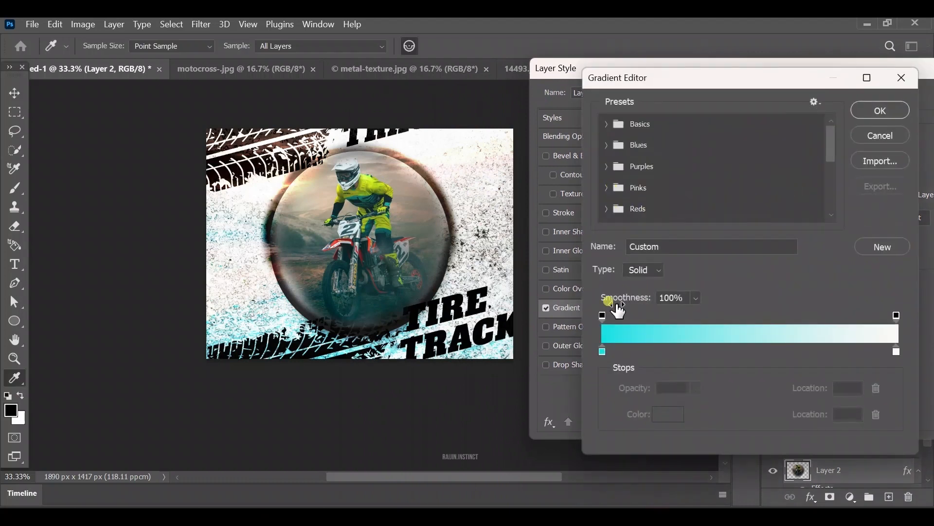
left_click(603, 352)
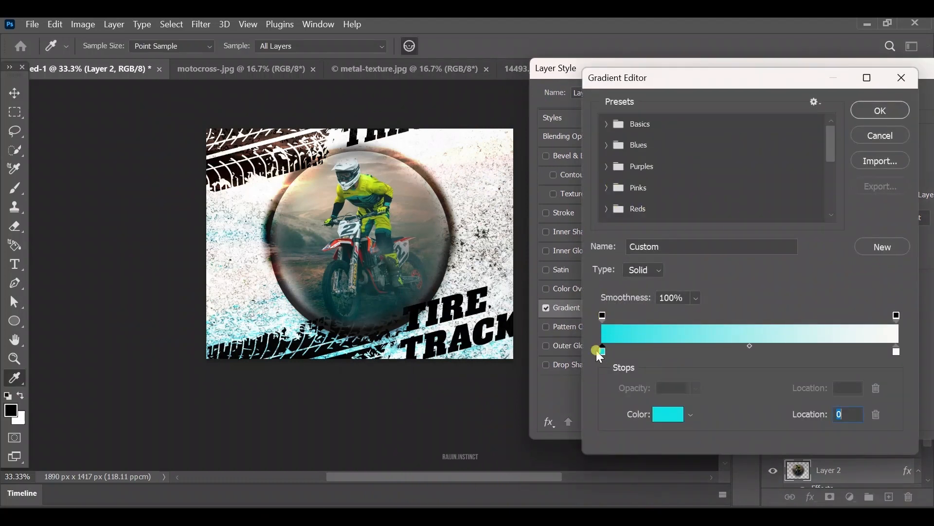
left_click(396, 347)
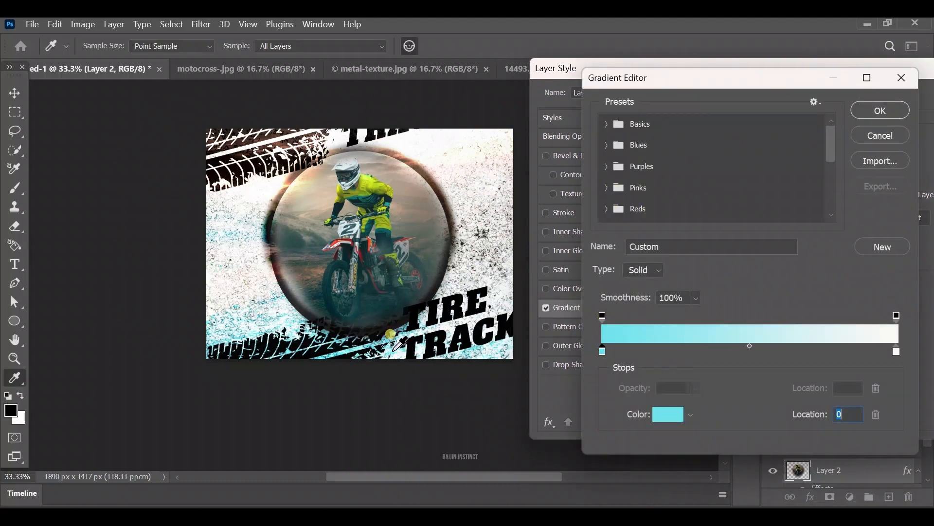
left_click(897, 353)
left_click(407, 173)
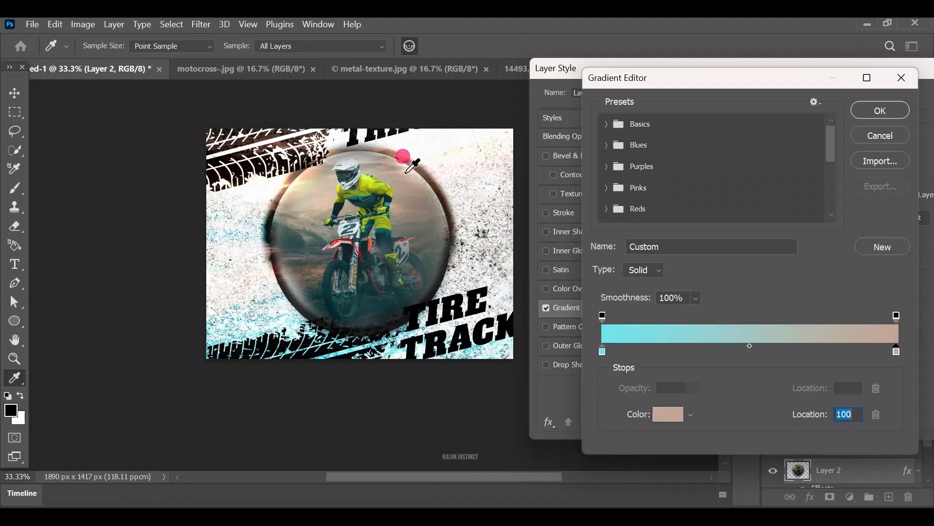
left_click(413, 162)
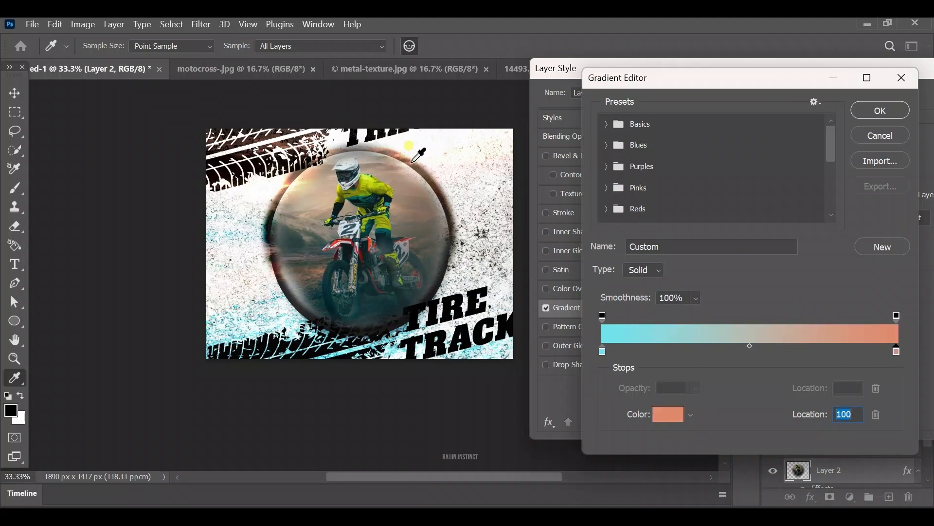
left_click_drag(412, 162, 414, 162)
left_click(881, 111)
left_click_drag(799, 77, 547, 87)
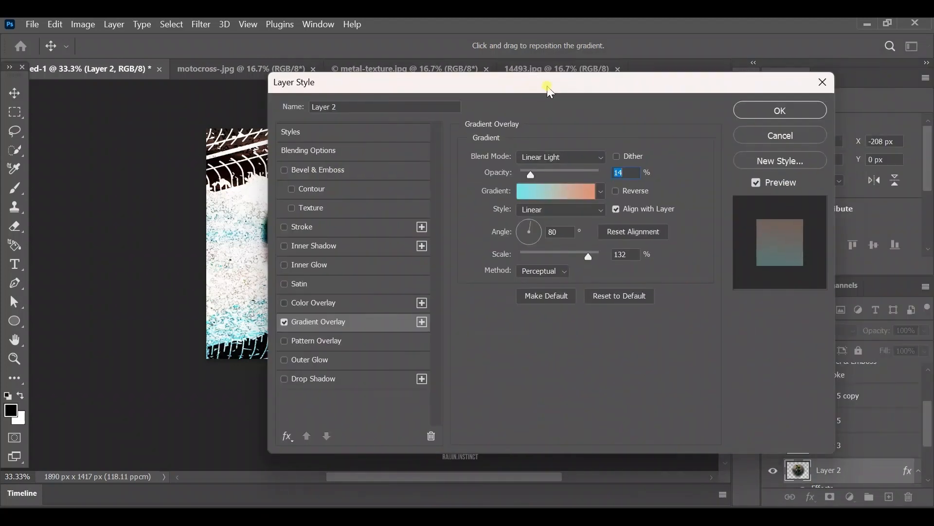
left_click(775, 111)
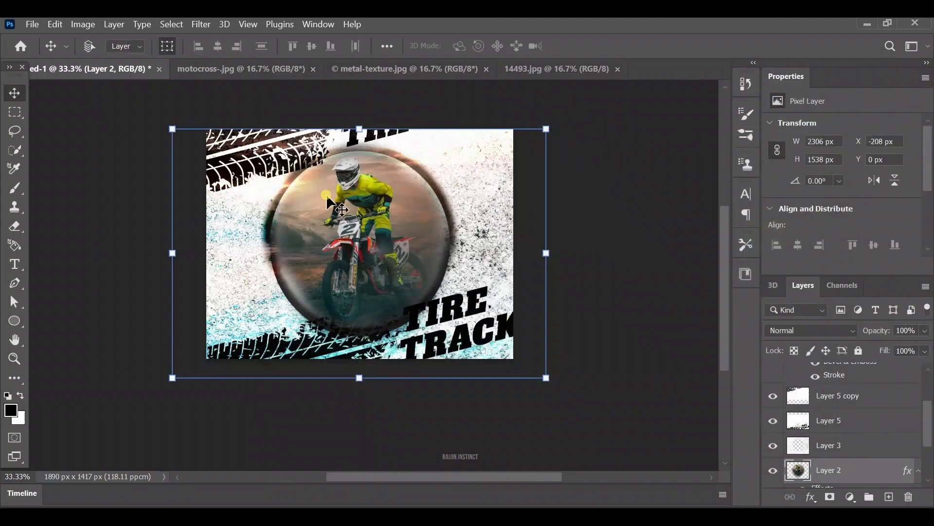
left_click(645, 265)
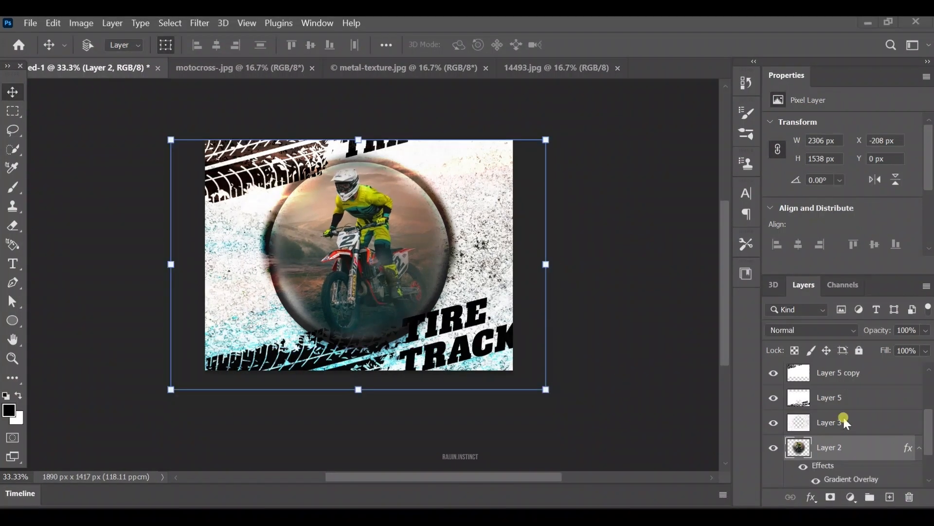
Merge all visible layers into one
left_click(845, 423)
right_click(842, 423)
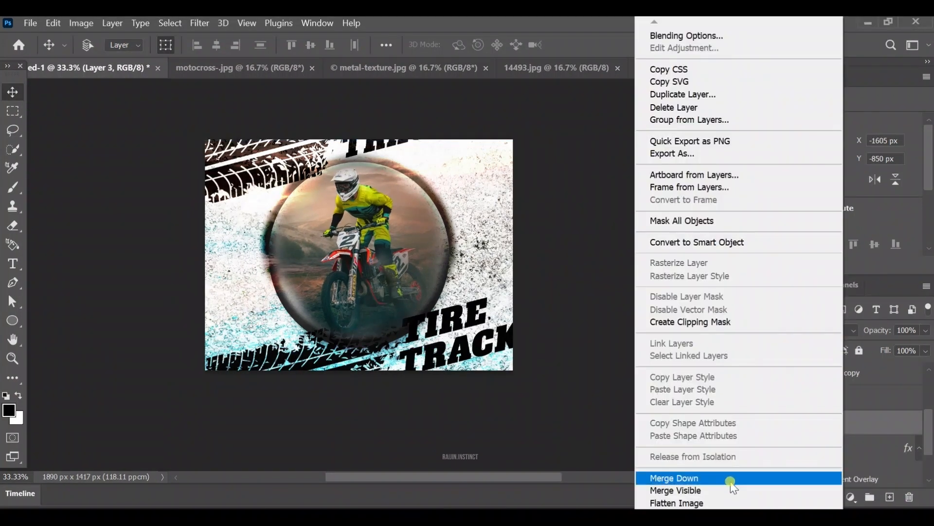
left_click(730, 490)
Open the merged image in the Camera Raw Filter and raise its Texture and Clarity
left_click(199, 23)
left_click(271, 121)
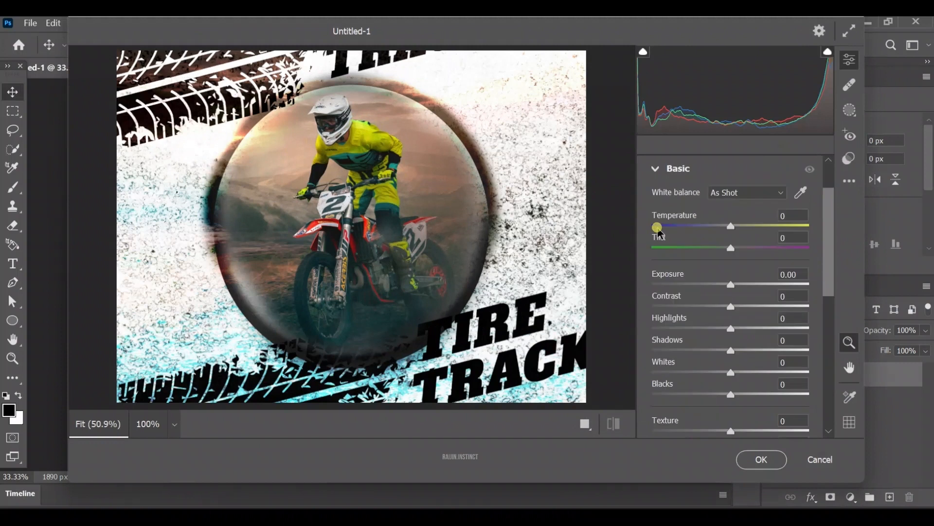
scroll(740, 350, "down", 3)
left_click_drag(731, 325, 748, 303)
left_click_drag(732, 347, 751, 321)
Adjust the image's tonal range in the Basic settings, lowering the Whites and Blacks
scroll(768, 301, "up", 3)
scroll(741, 355, "down", 2)
left_click_drag(732, 271, 728, 293)
left_click_drag(731, 315, 715, 315)
left_click(718, 337)
Adjust the Color Mixer saturation to Oranges -23, Yellows +39, Aquas +38, Blues +26, Purples +23 and Magentas +15
scroll(801, 346, "down", 6)
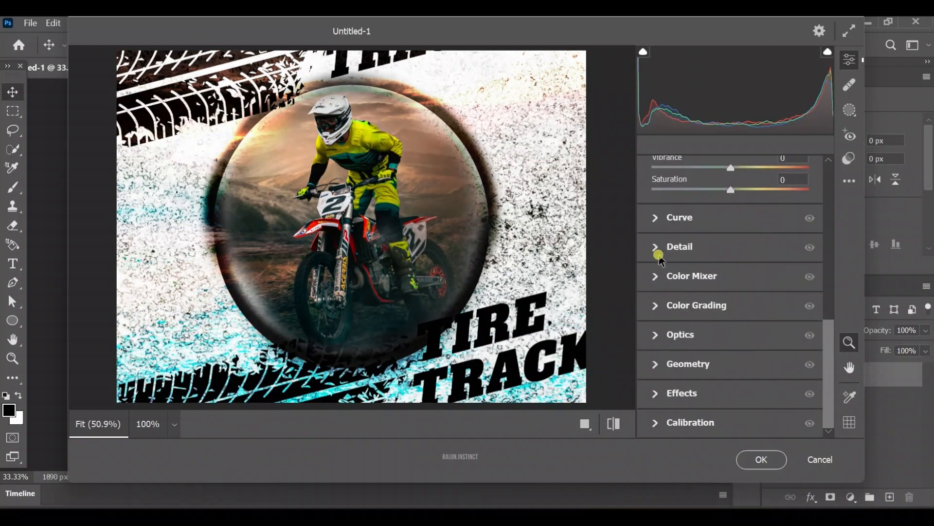
left_click(657, 304)
scroll(694, 317, "up", 2)
left_click(658, 229)
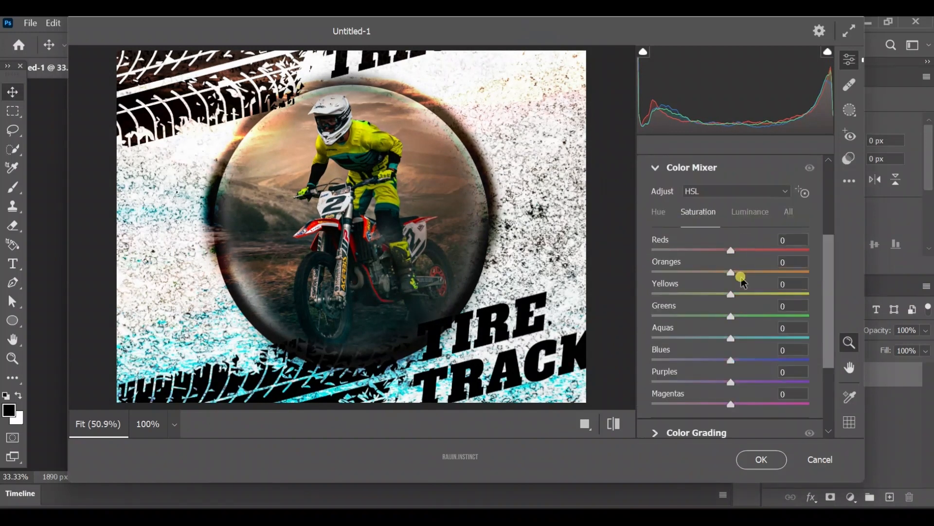
left_click_drag(732, 273, 762, 294)
scroll(758, 229, "down", 2)
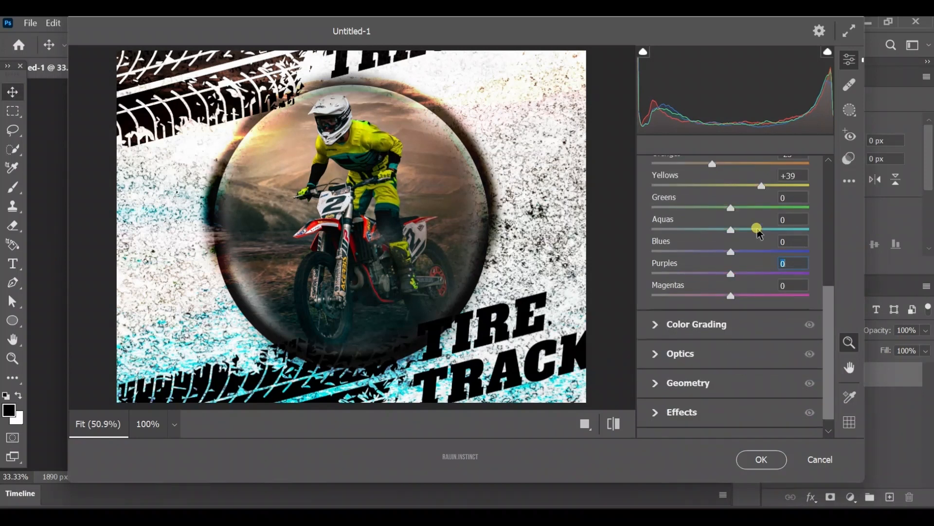
mouse_move(750, 231)
left_mouse_down()
mouse_move(703, 233)
mouse_move(761, 230)
left_mouse_up()
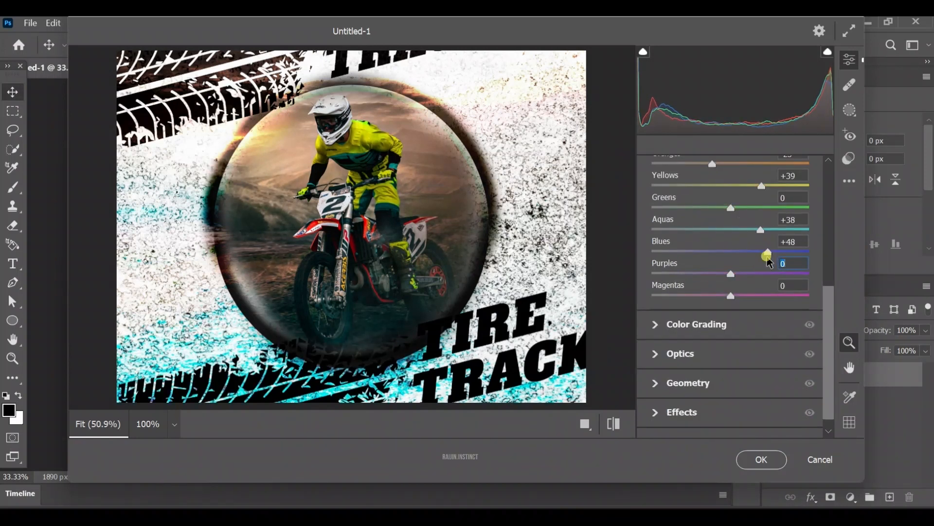
scroll(746, 303, "up", 3)
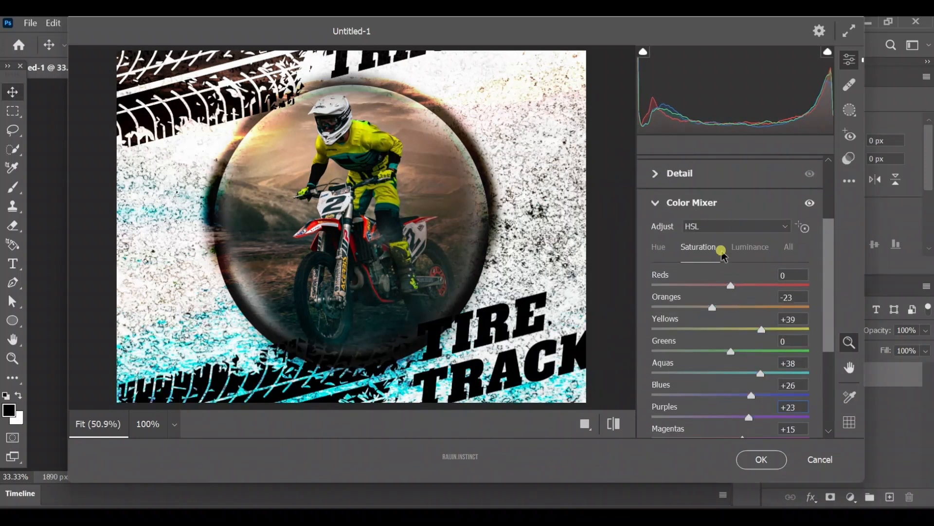
Shift the Color Mixer hues to Oranges -22, Yellows -45, Greens -56, Aquas -64 and Blues -65
left_click(658, 247)
left_click_drag(749, 308, 719, 367)
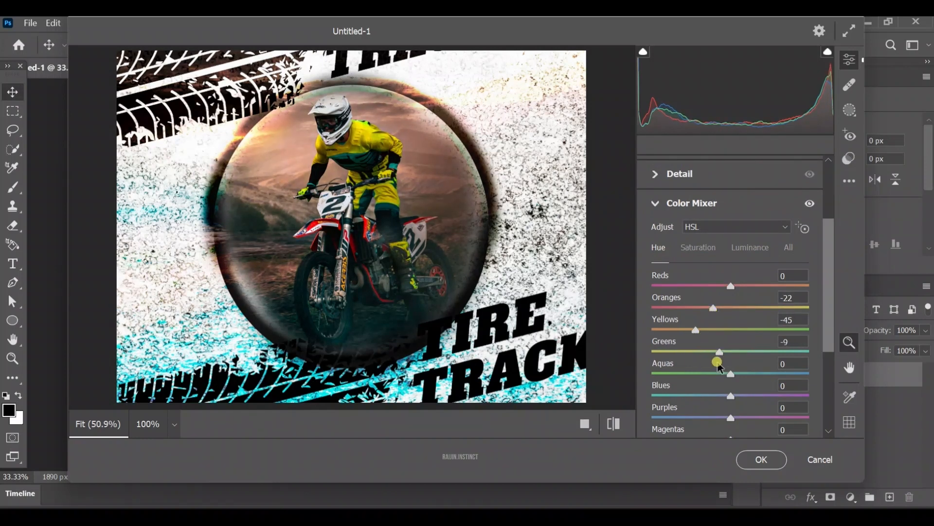
scroll(687, 361, "down", 2)
left_click_drag(729, 320, 644, 330)
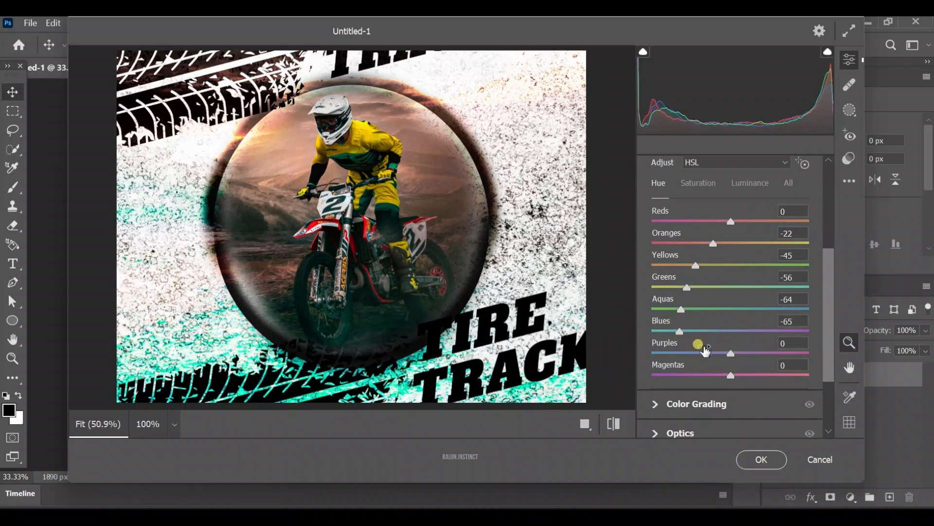
Adjust the Color Mixer luminance to Oranges -20, Yellows +23, Greens +8, Aquas +37, Blues +40 and Purples +76
left_click(754, 196)
left_click_drag(755, 244, 717, 243)
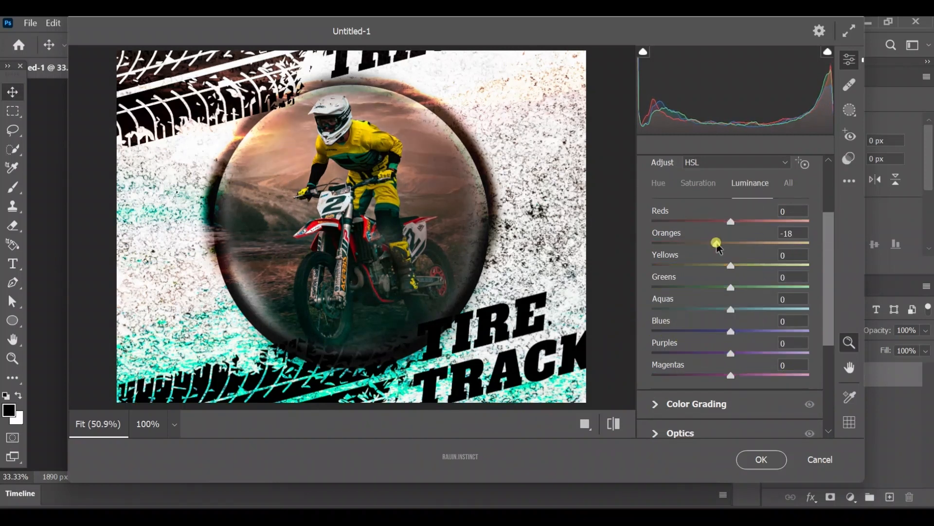
left_click_drag(760, 267, 751, 335)
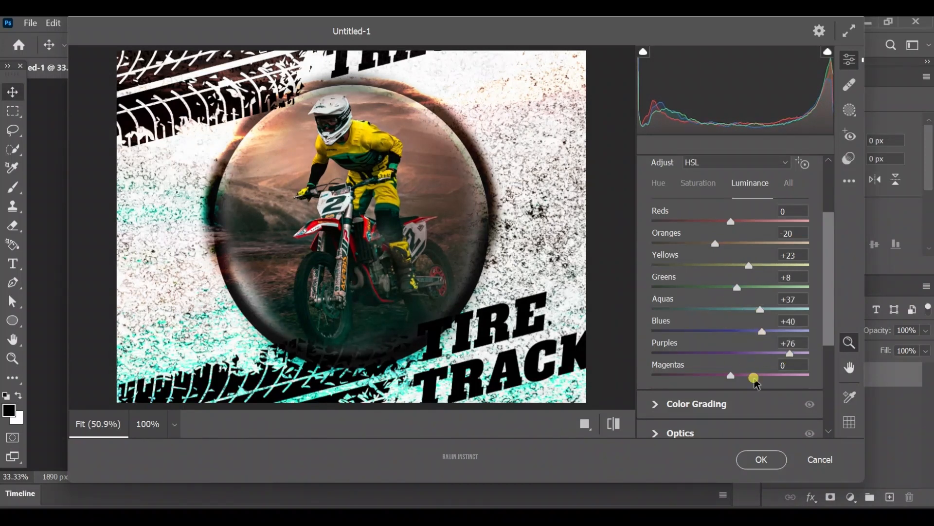
Add a Highlight Priority vignette of about -10 with Midpoint 48, Roundness -9, Feather 60 and Highlights 53
scroll(768, 347, "down", 5)
left_click(726, 392)
left_click_drag(730, 275, 718, 280)
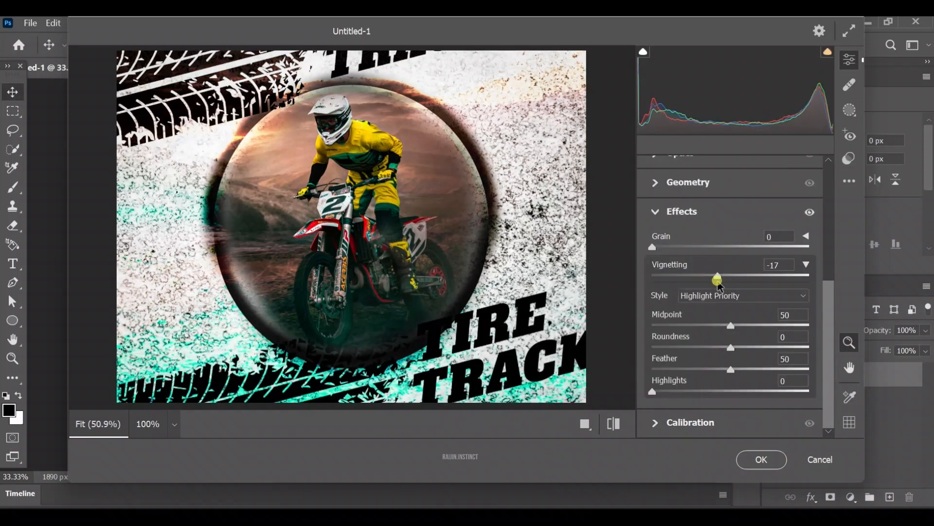
left_click_drag(726, 372, 678, 338)
left_click_drag(730, 325, 681, 321)
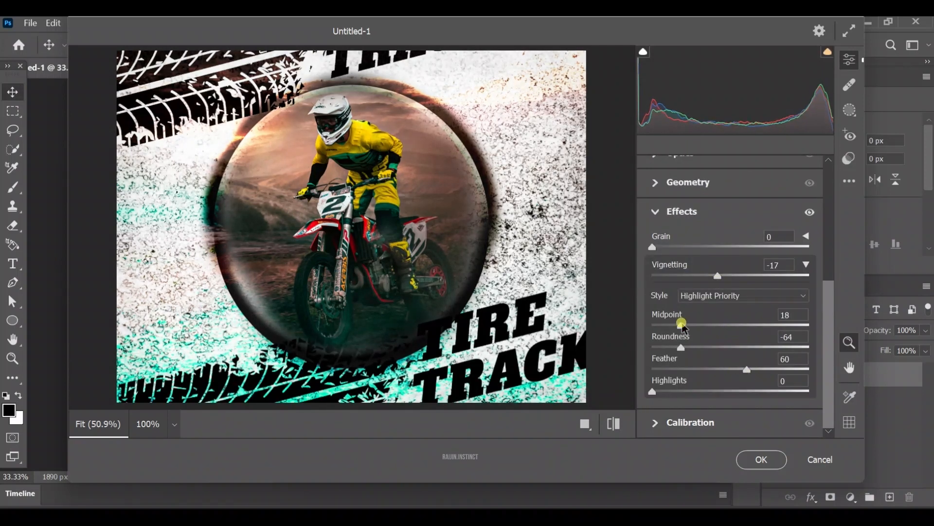
left_click_drag(719, 276, 721, 275)
left_click_drag(730, 325, 724, 347)
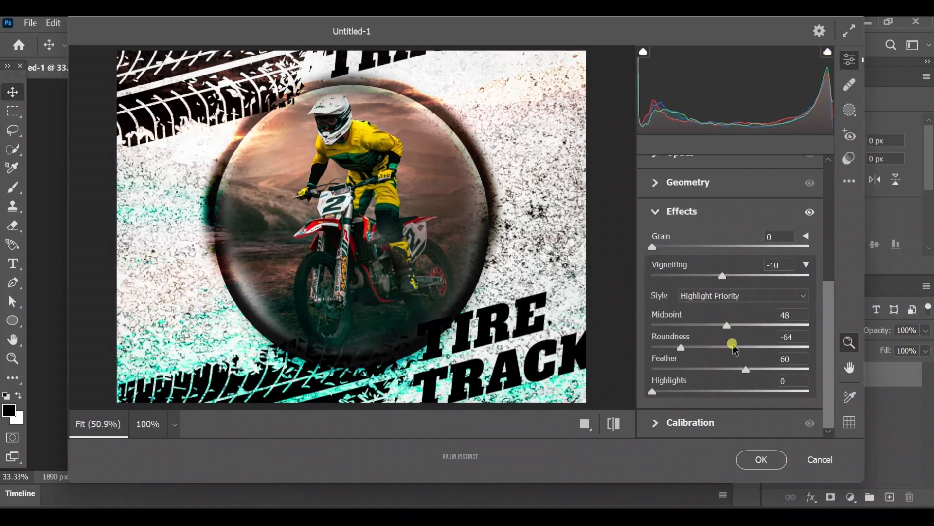
left_click_drag(771, 389, 733, 390)
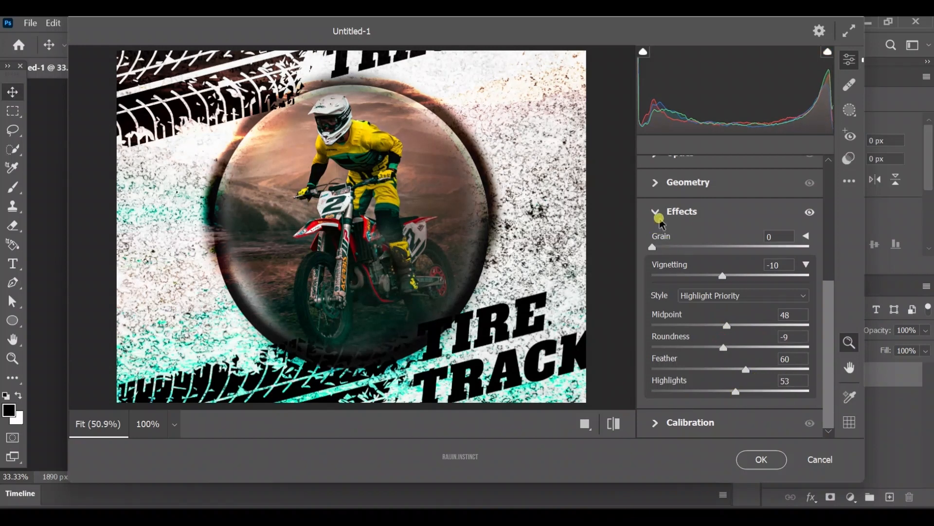
mouse_move(722, 275)
left_mouse_down()
mouse_move(750, 277)
mouse_move(710, 276)
mouse_move(724, 276)
left_mouse_up()
Set the Noise Reduction to 17 in the Detail settings
left_click(678, 214)
left_click(658, 245)
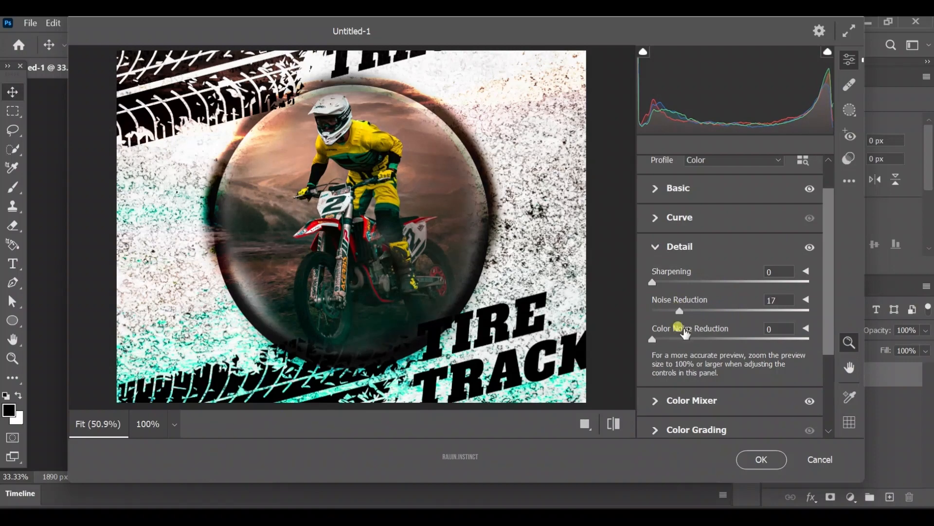